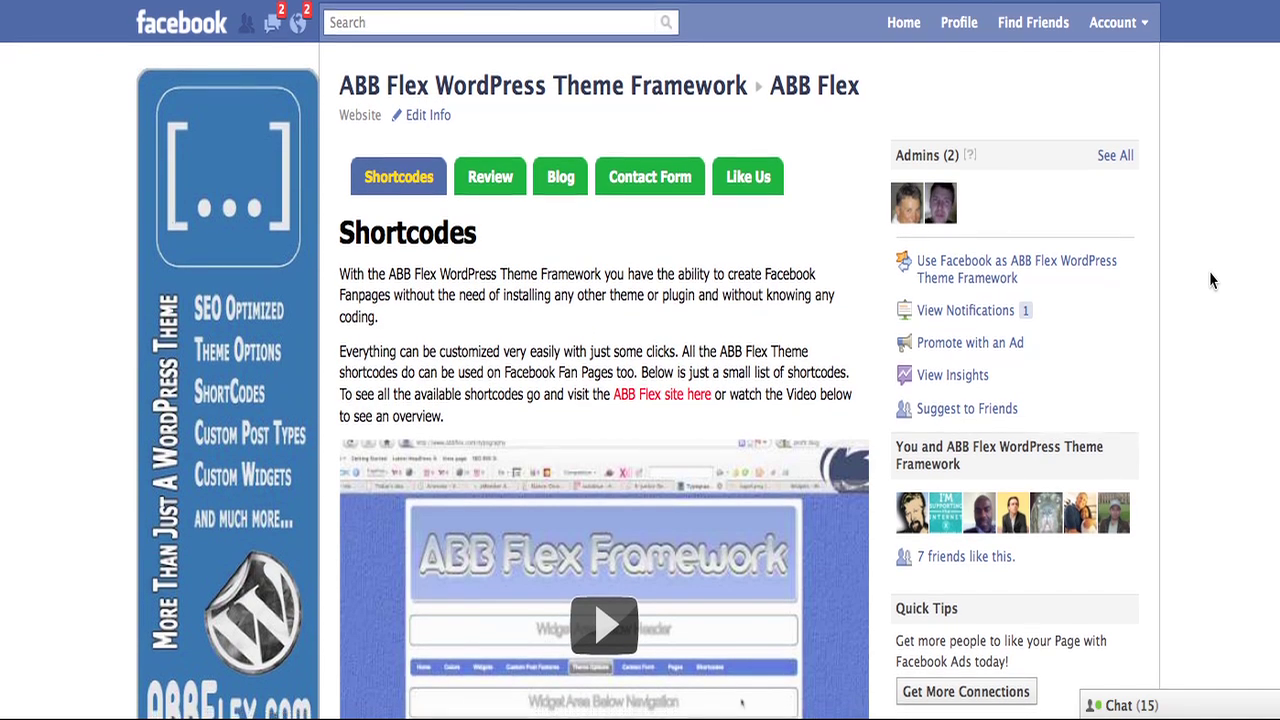
scroll(1210, 273, "down", 2)
scroll(1209, 281, "up", 1)
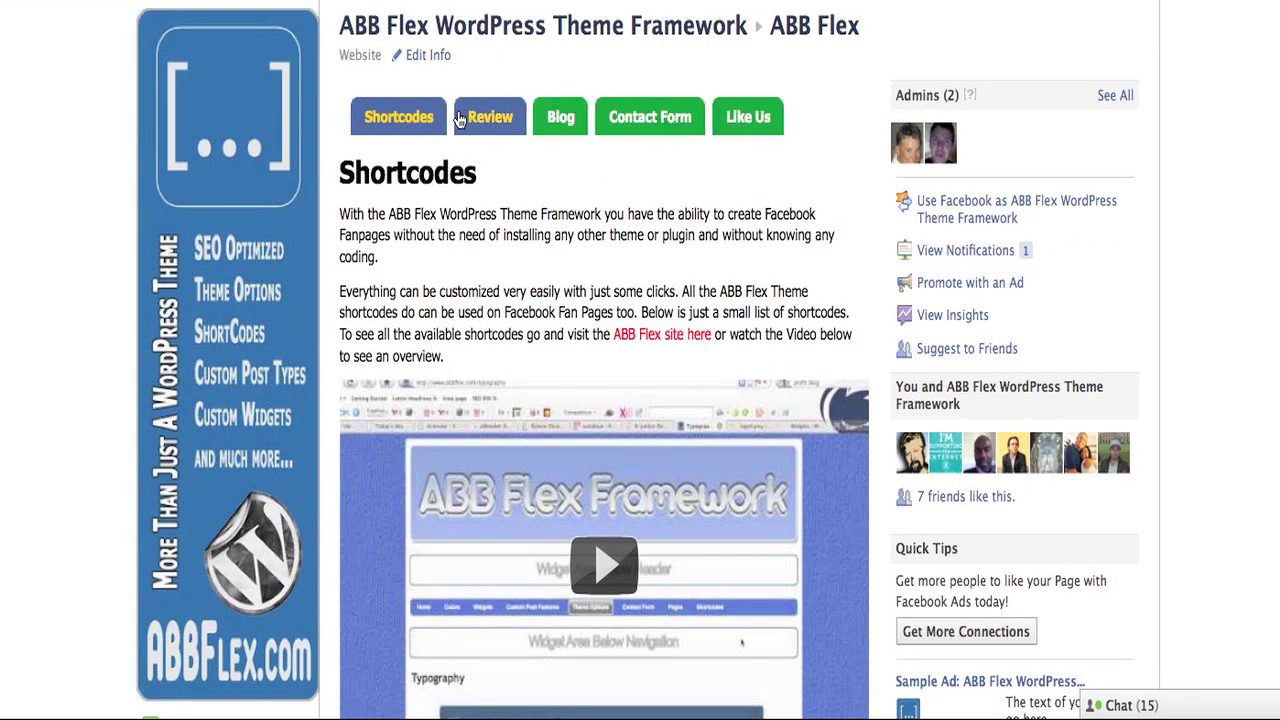
scroll(536, 222, "down", 3)
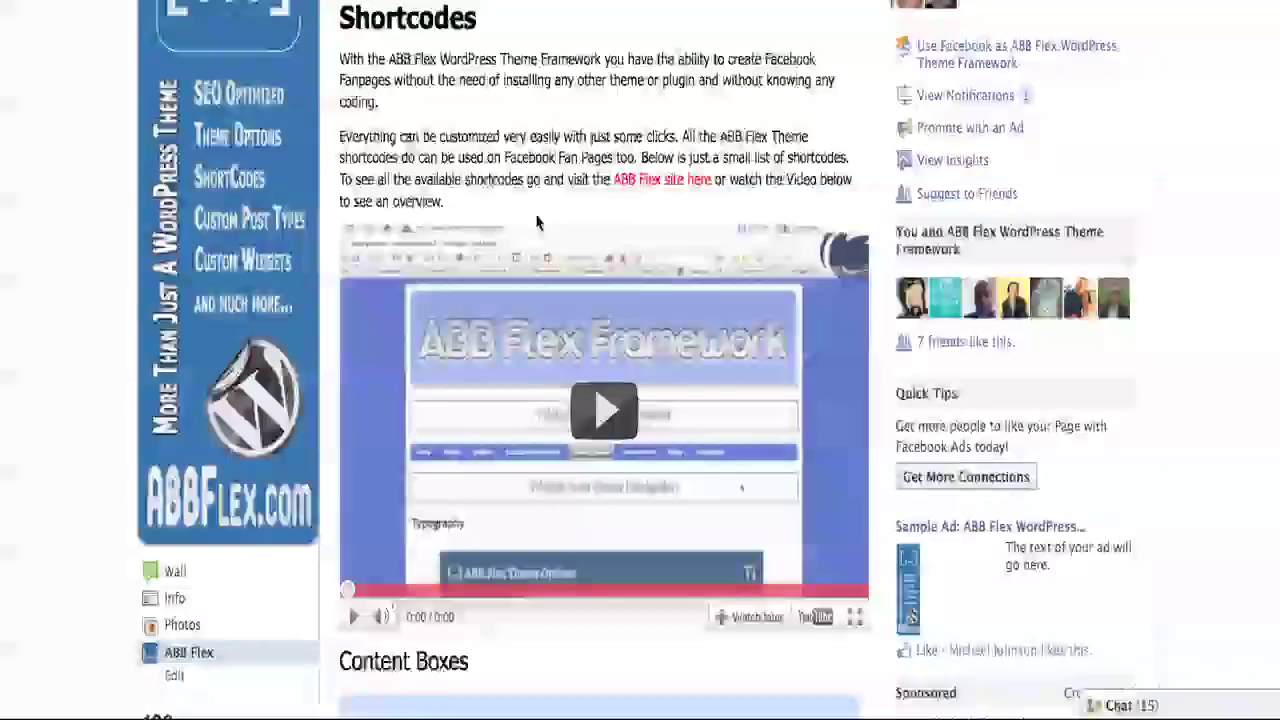
scroll(638, 127, "down", 2)
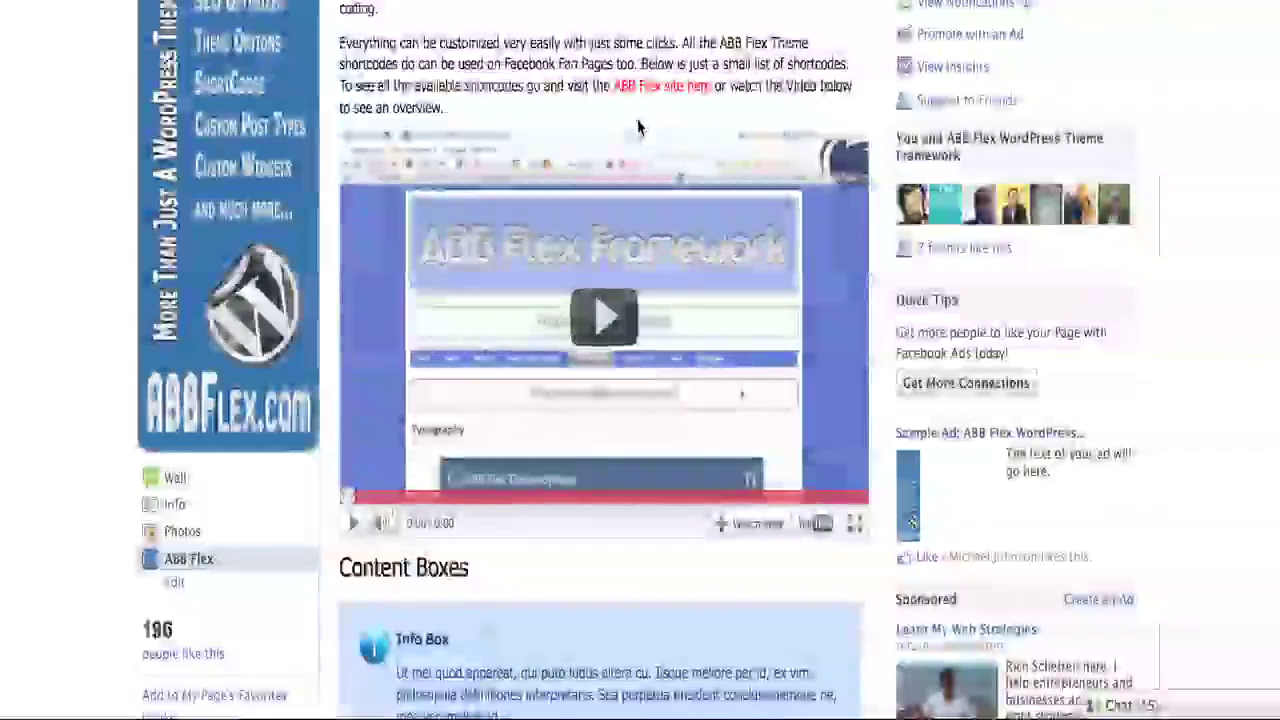
scroll(638, 127, "up", 1)
scroll(638, 127, "down", 3)
scroll(638, 129, "down", 1)
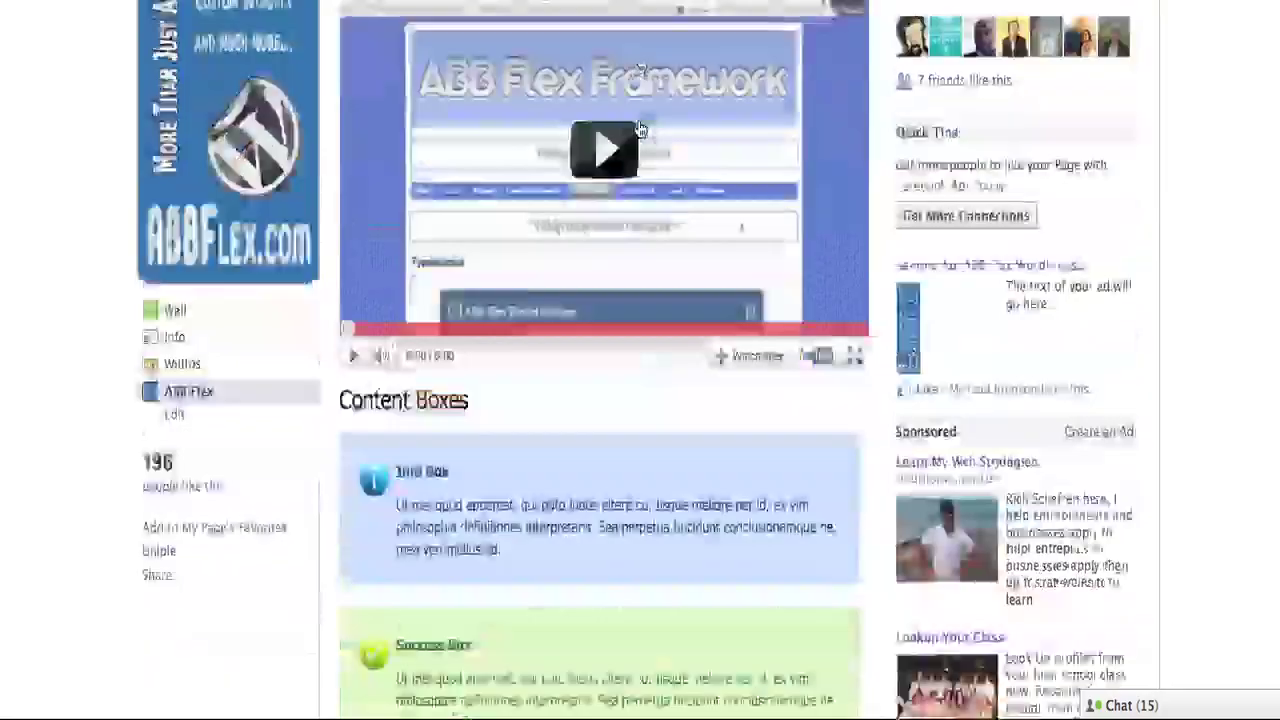
scroll(635, 130, "down", 3)
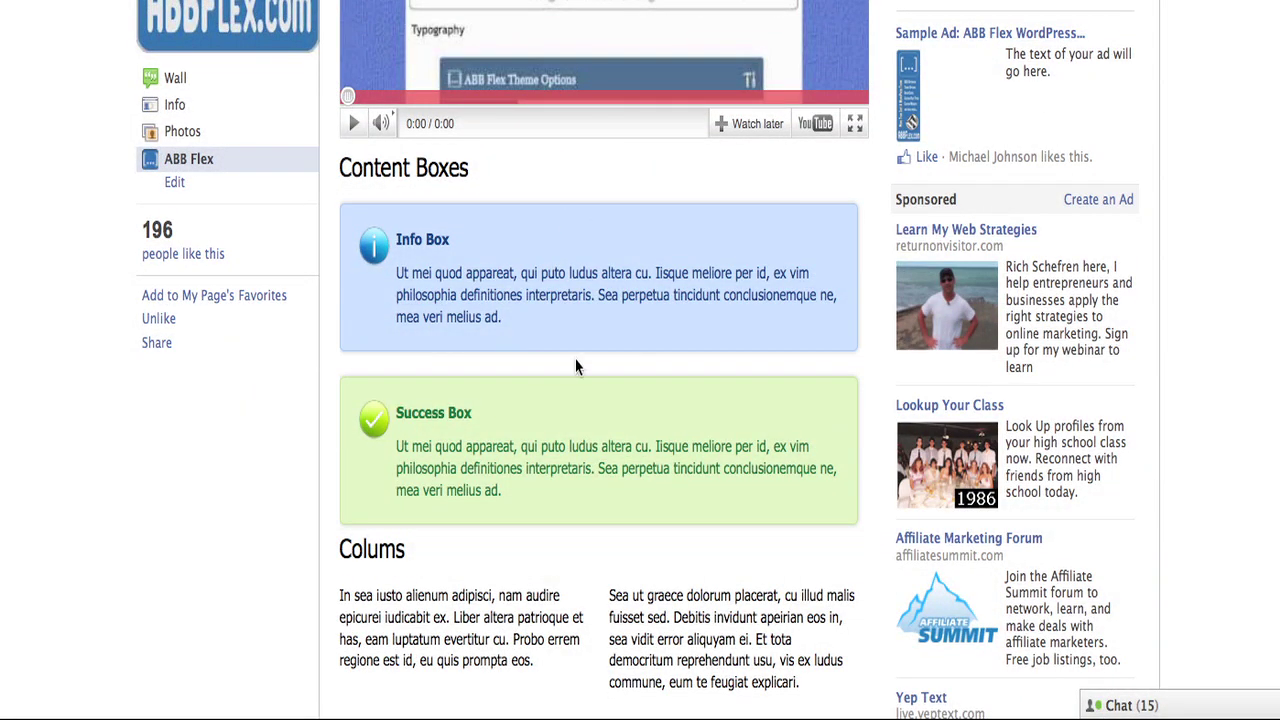
scroll(633, 268, "down", 3)
scroll(633, 268, "down", 4)
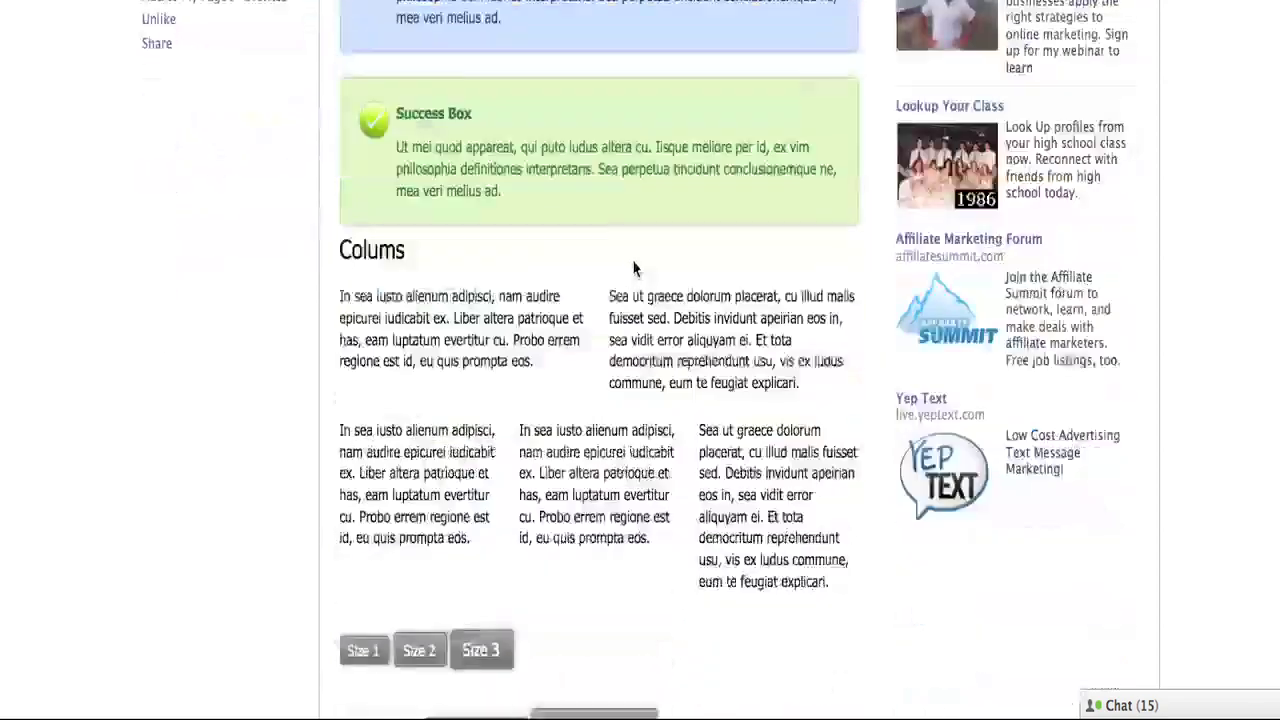
scroll(535, 294, "down", 2)
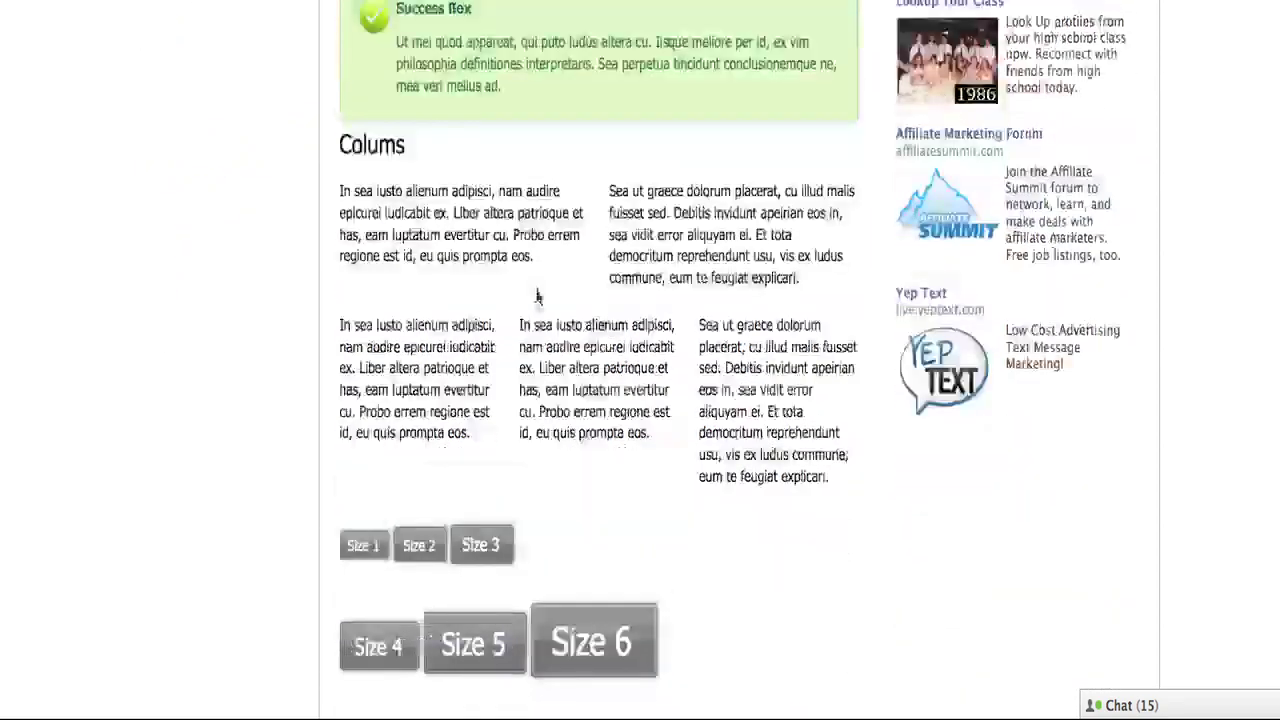
scroll(430, 330, "down", 5)
scroll(708, 340, "down", 3)
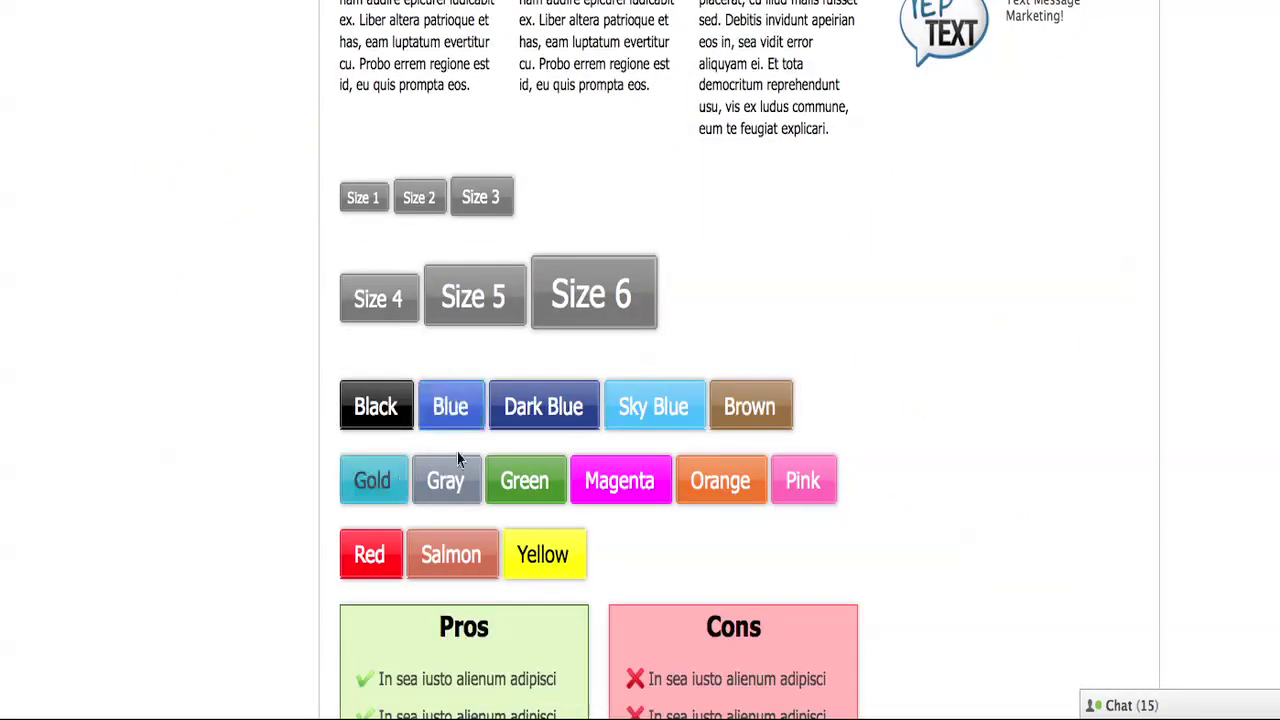
scroll(757, 495, "up", 2)
scroll(963, 457, "down", 3)
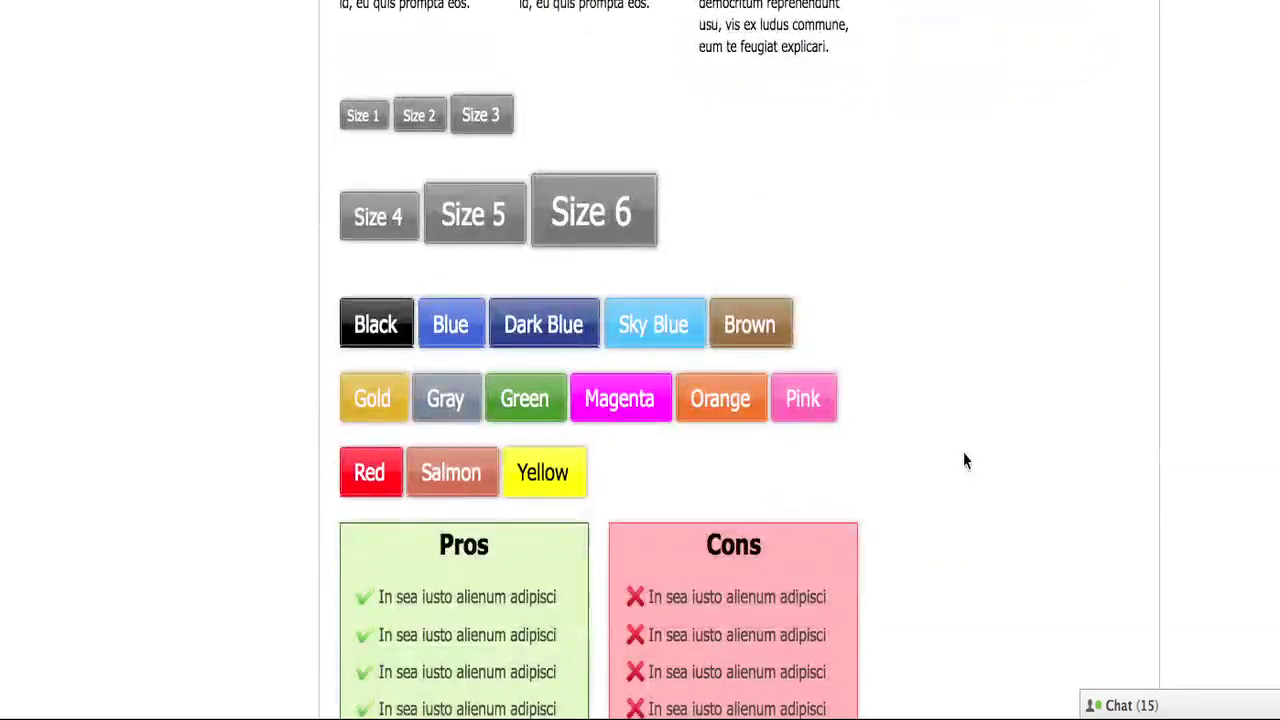
scroll(963, 457, "down", 8)
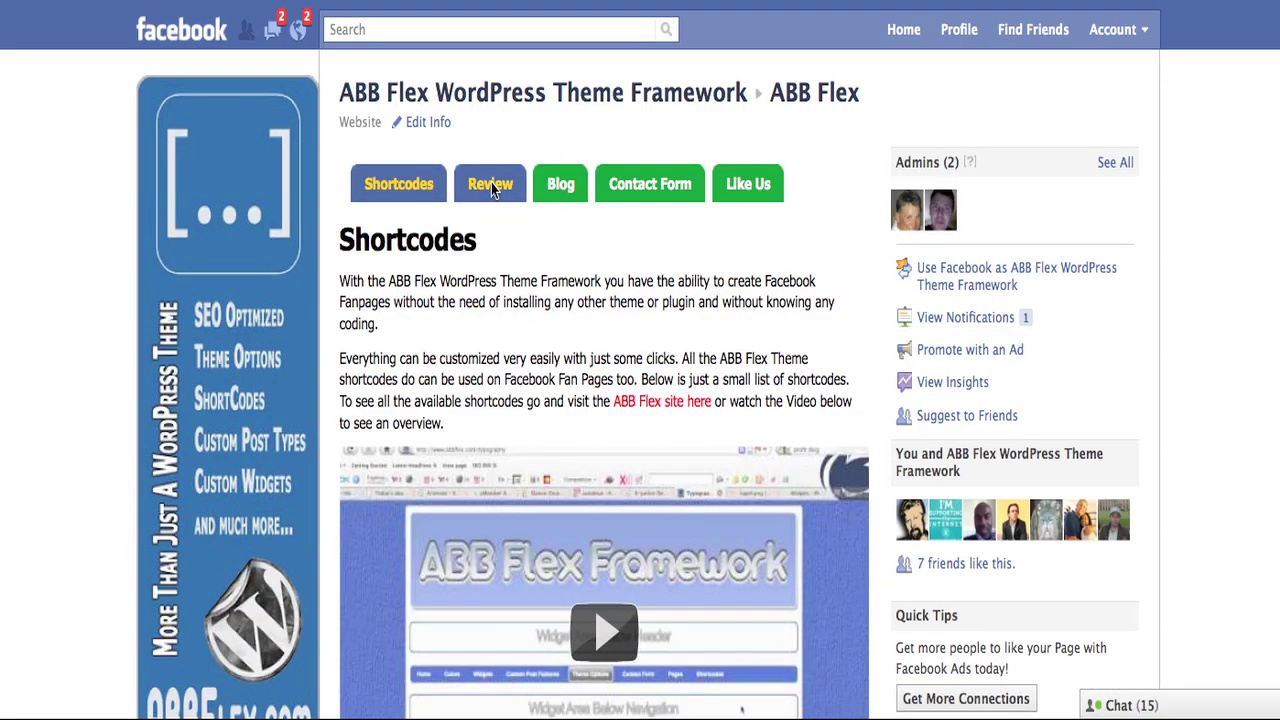
- Browse the ABB Flex page's Review section, then view its Blog and Contact Form sections
left_click(491, 183)
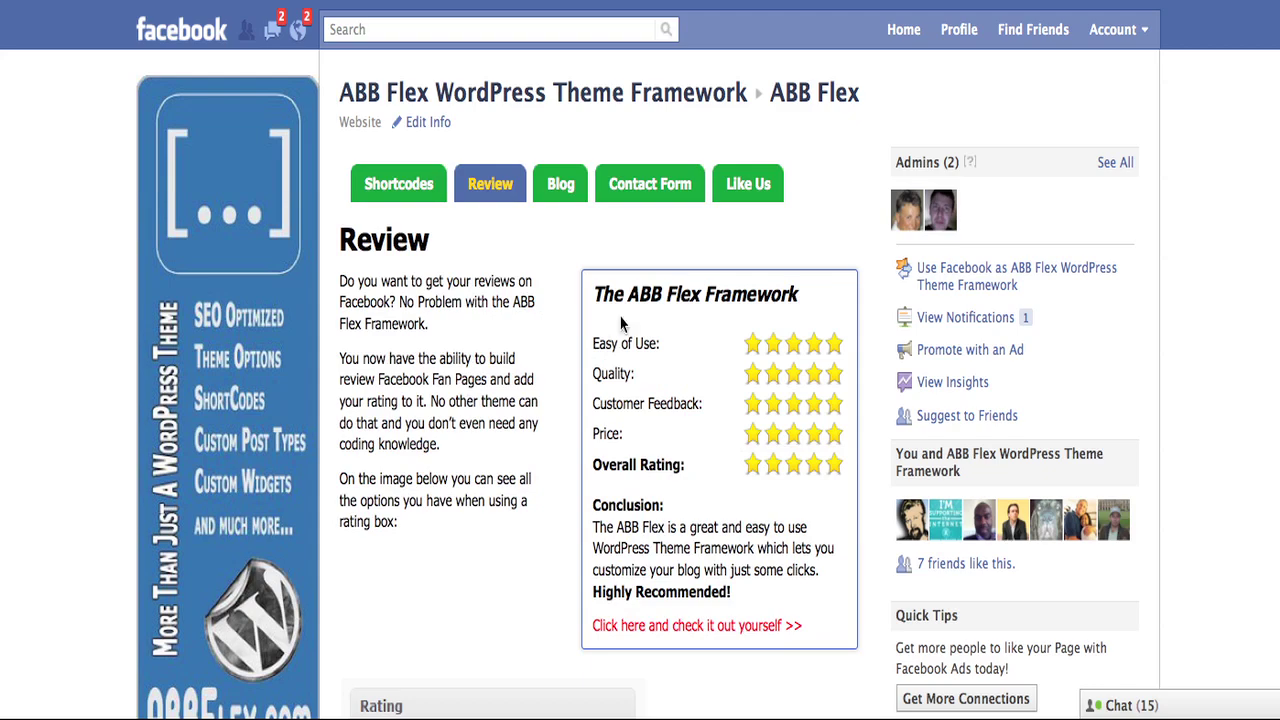
scroll(549, 305, "down", 4)
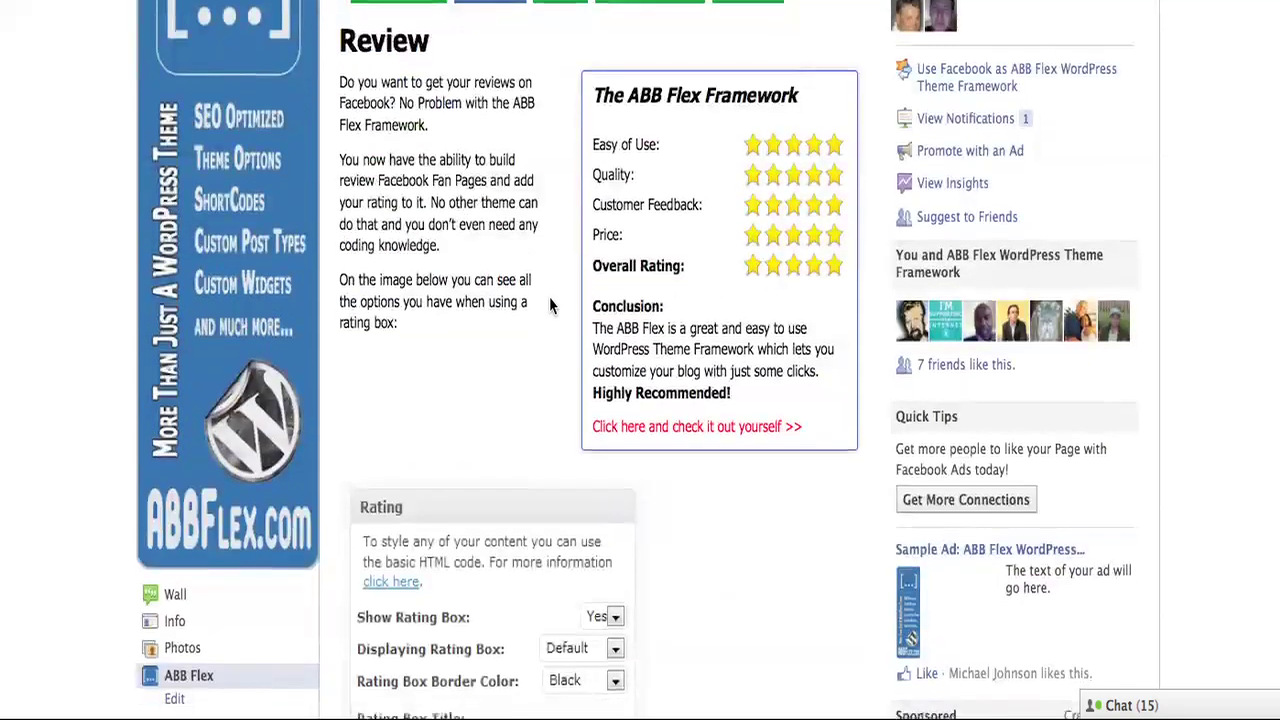
scroll(551, 306, "down", 8)
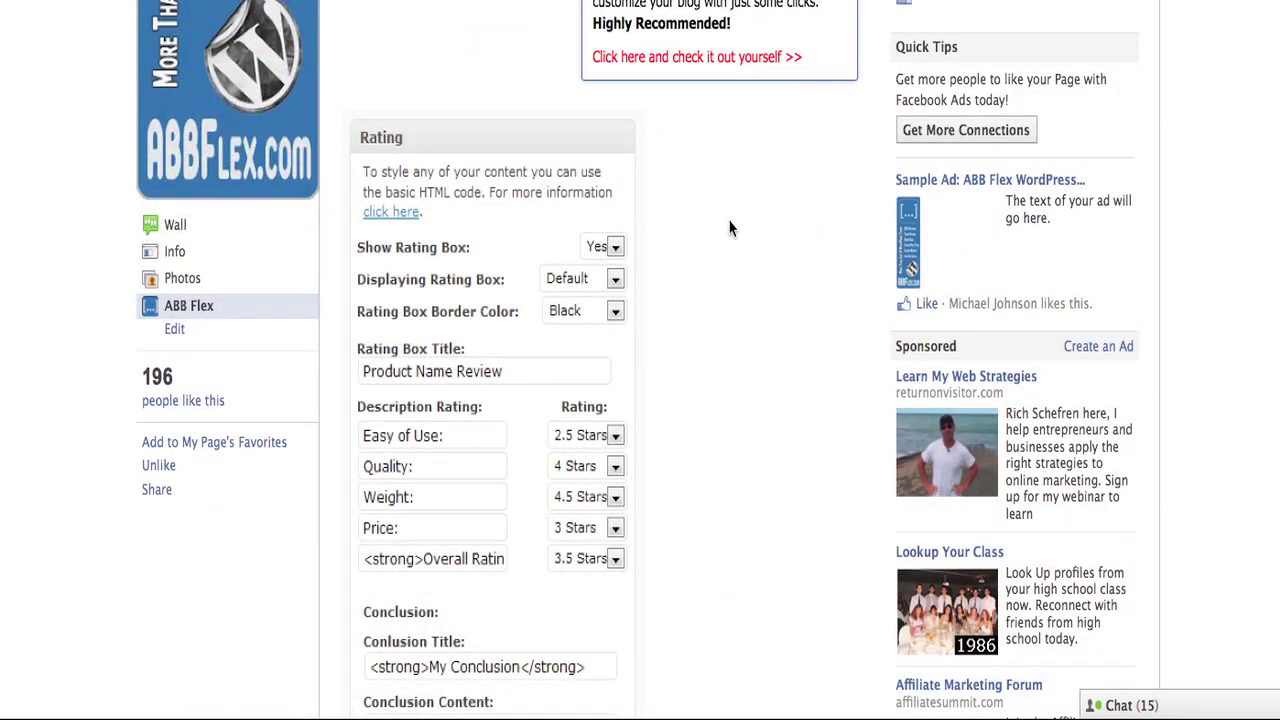
scroll(729, 228, "down", 4)
scroll(729, 228, "down", 7)
scroll(729, 228, "down", 4)
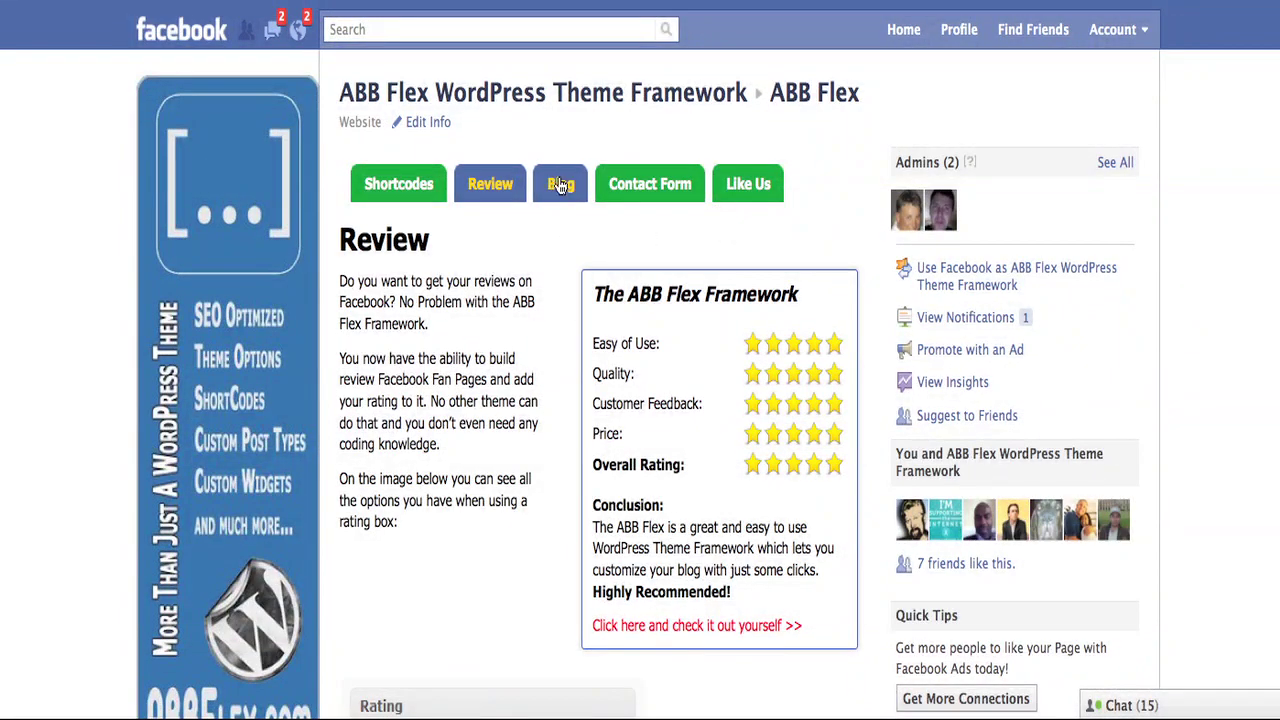
left_click(561, 186)
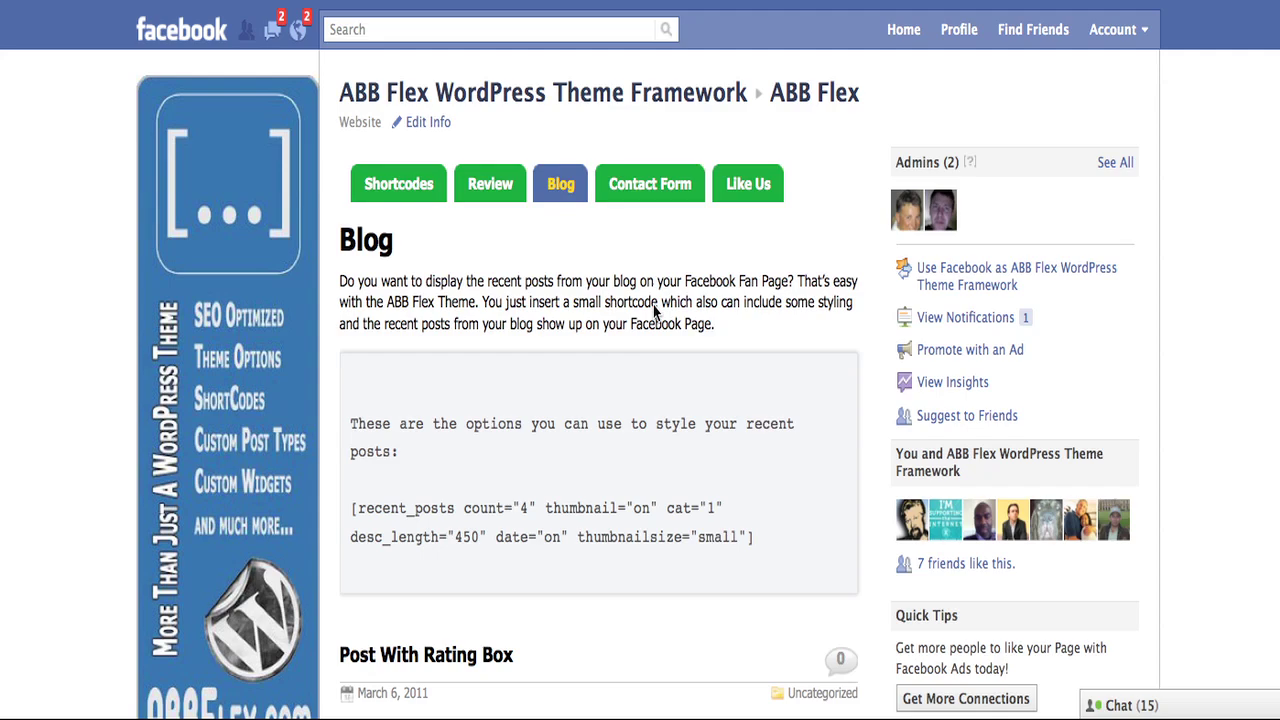
left_click(648, 200)
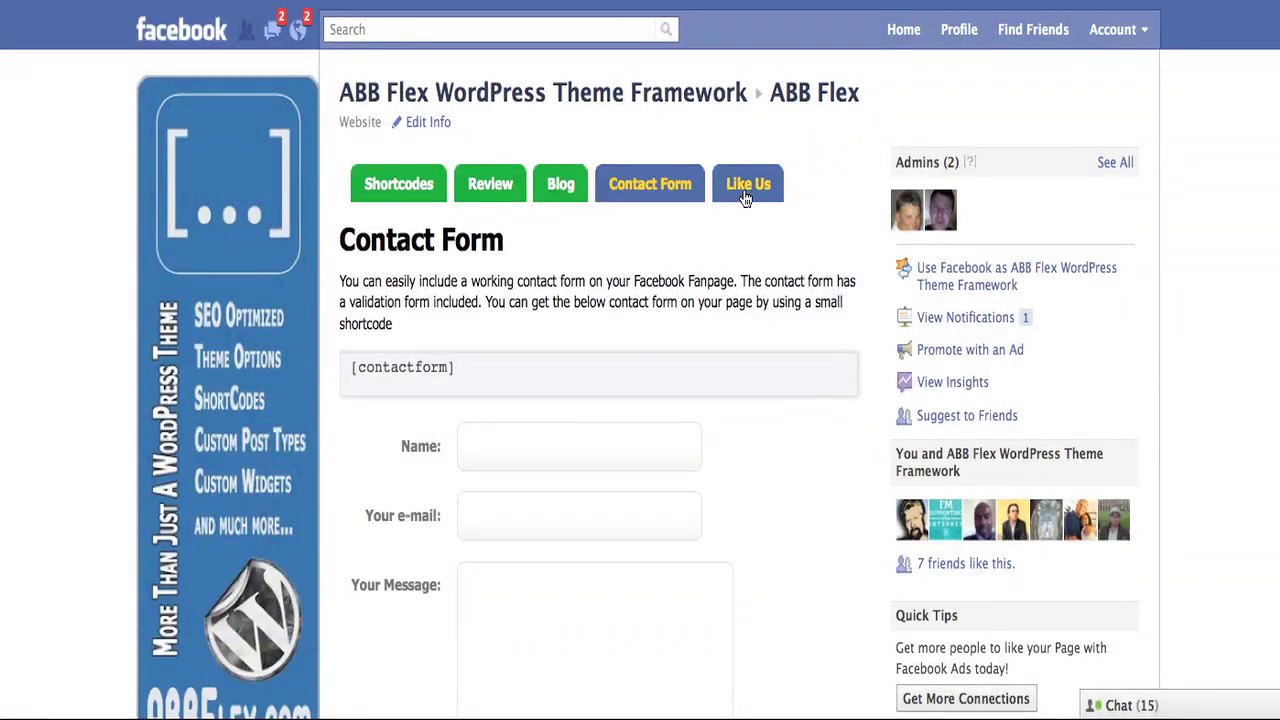
- Show the ABB Flex Like Us section and scroll through its thumbs-up LIKE US image
left_click(745, 198)
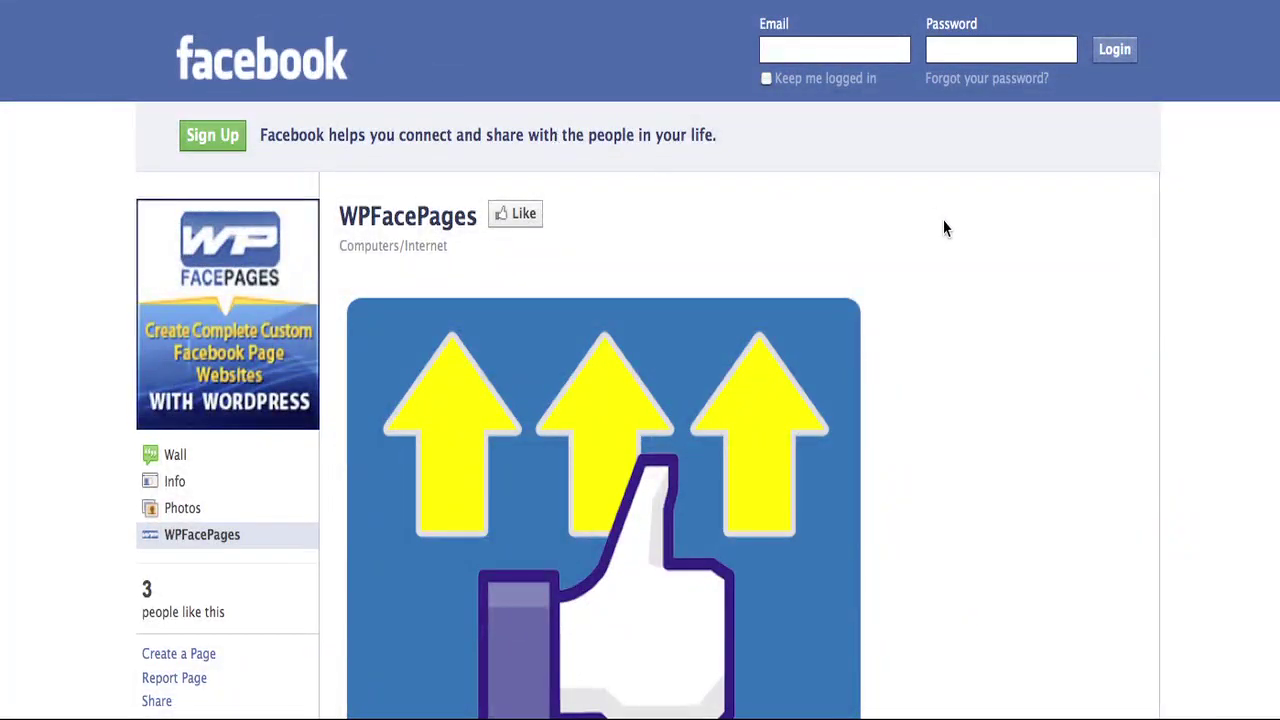
scroll(944, 229, "down", 1)
scroll(944, 229, "down", 1)
scroll(944, 229, "down", 1)
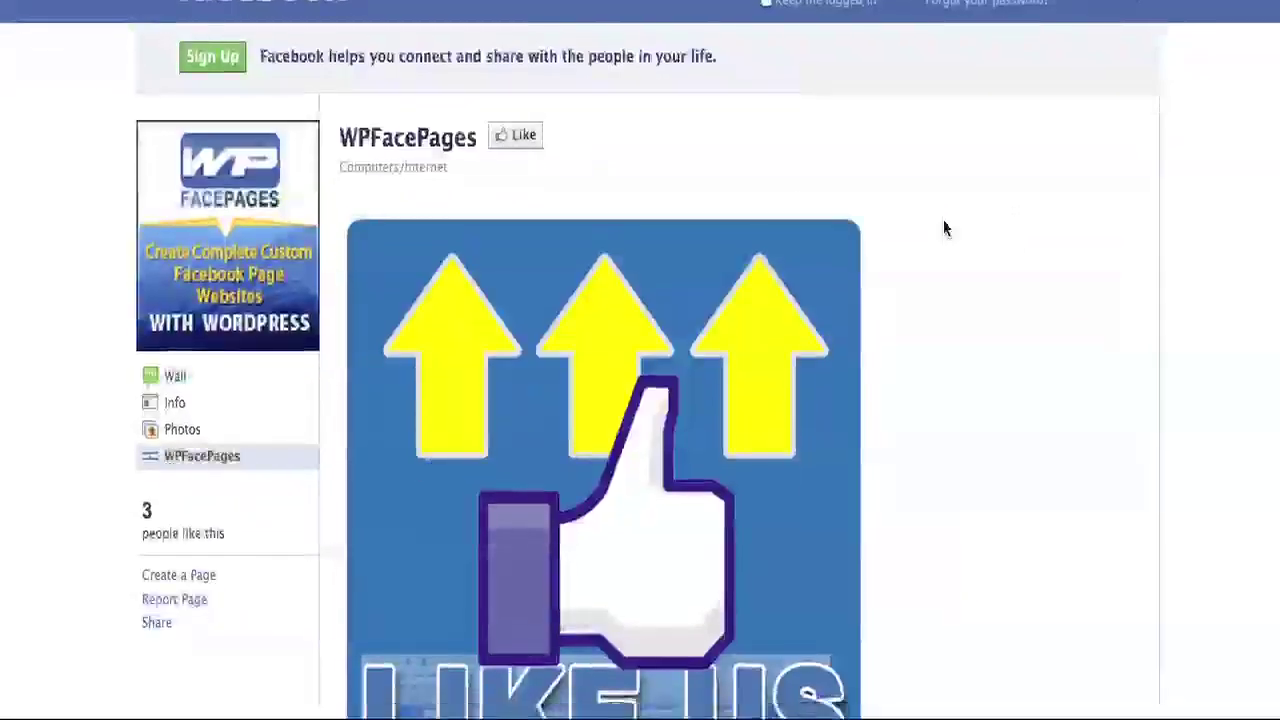
scroll(944, 229, "down", 2)
scroll(944, 229, "down", 4)
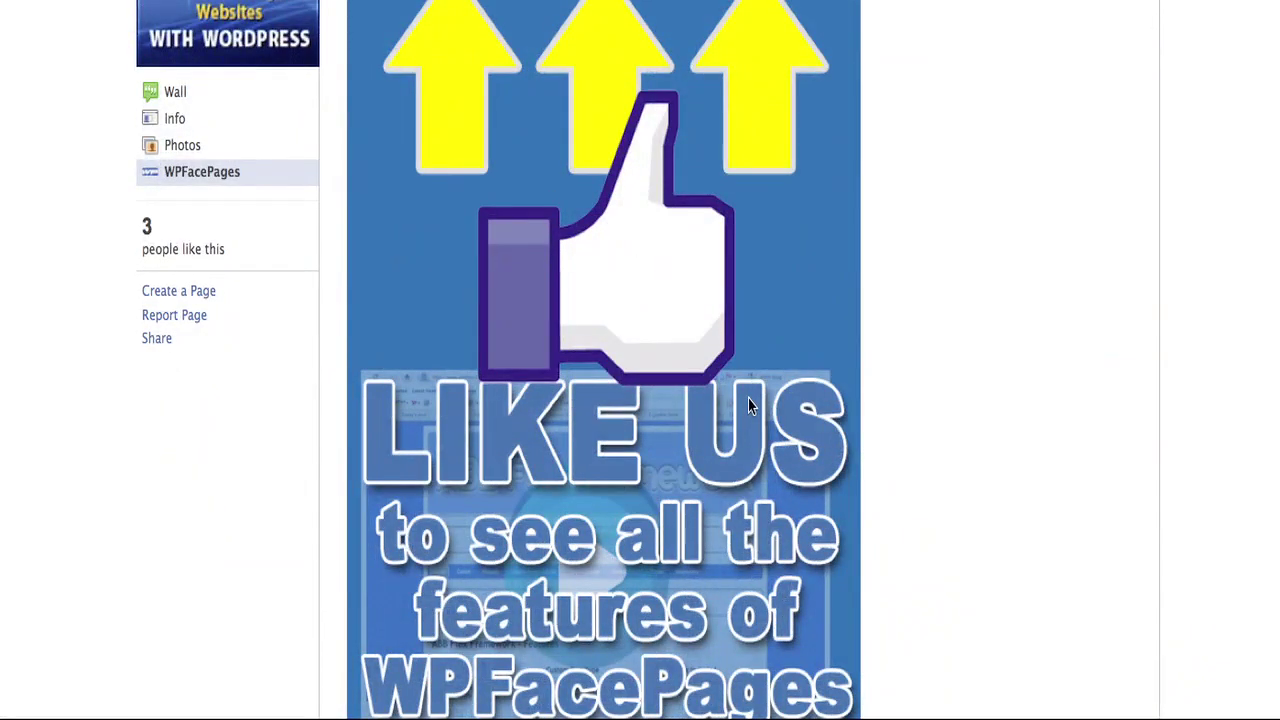
scroll(748, 399, "up", 2)
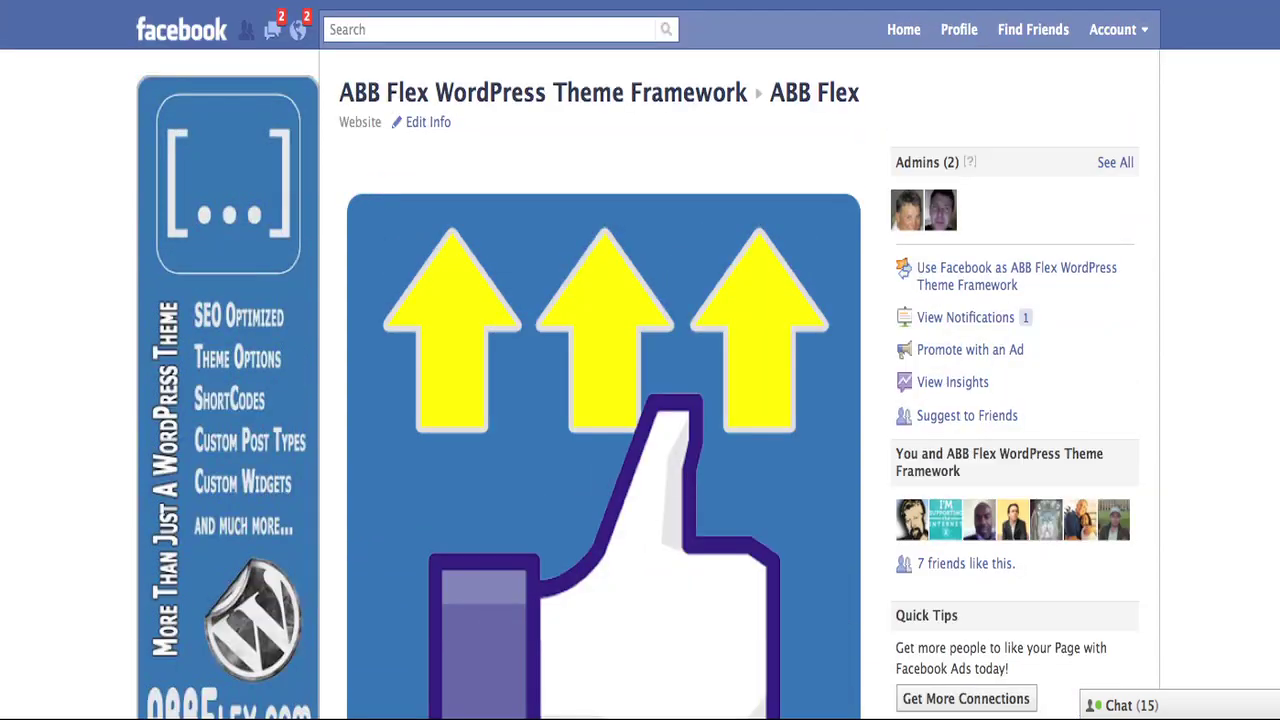
scroll(357, 151, "down", 5)
scroll(358, 200, "down", 2)
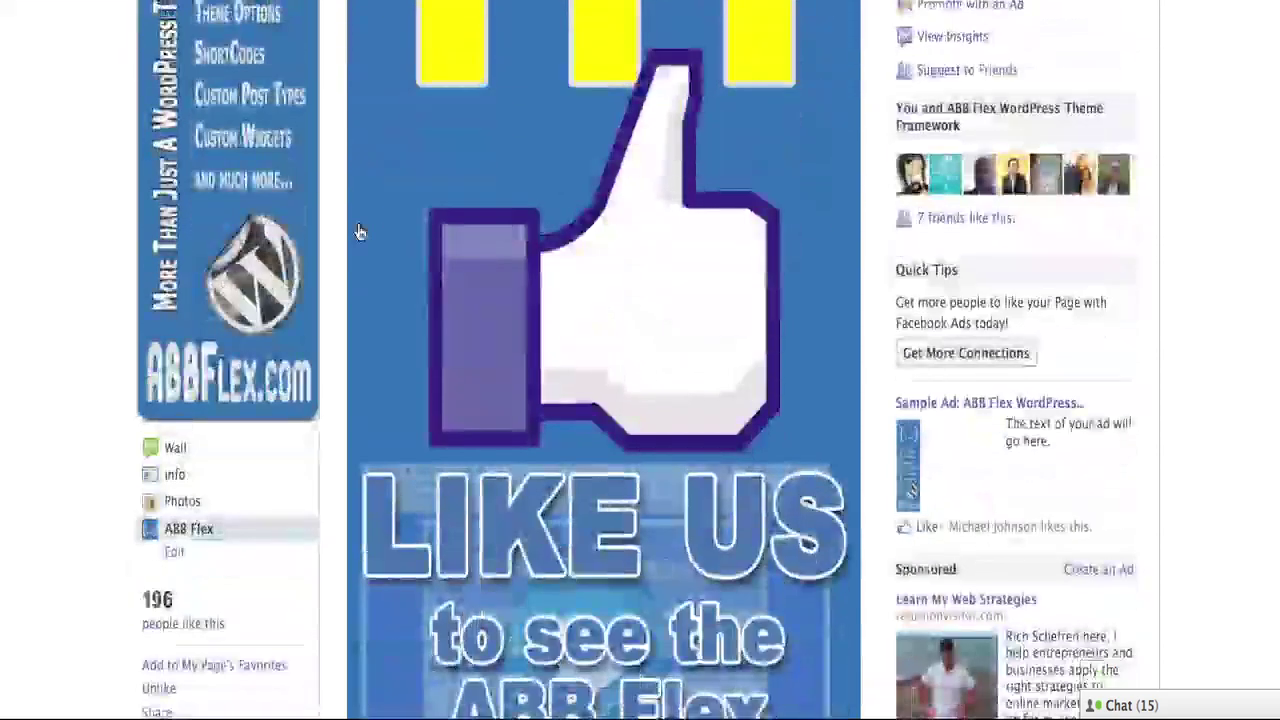
- Return the ABB Flex page to its Shortcodes section and look over the overview video
left_click(200, 528)
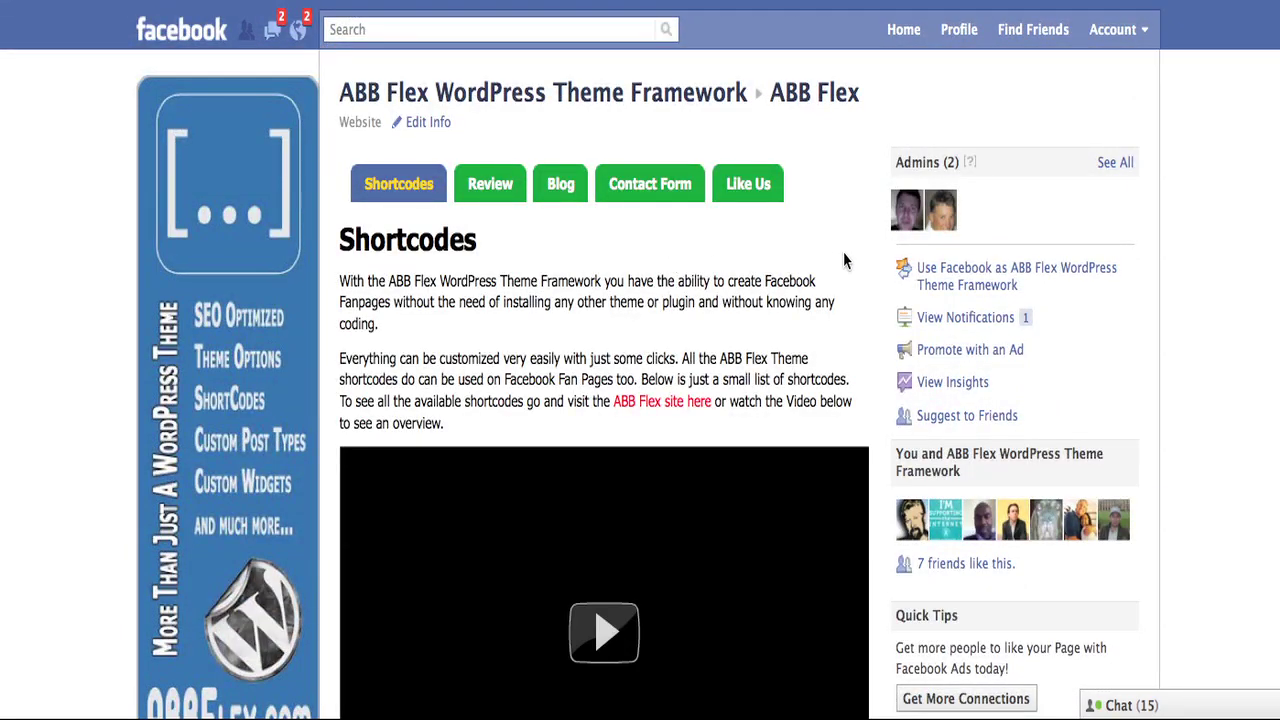
scroll(843, 260, "down", 2)
scroll(843, 260, "down", 2)
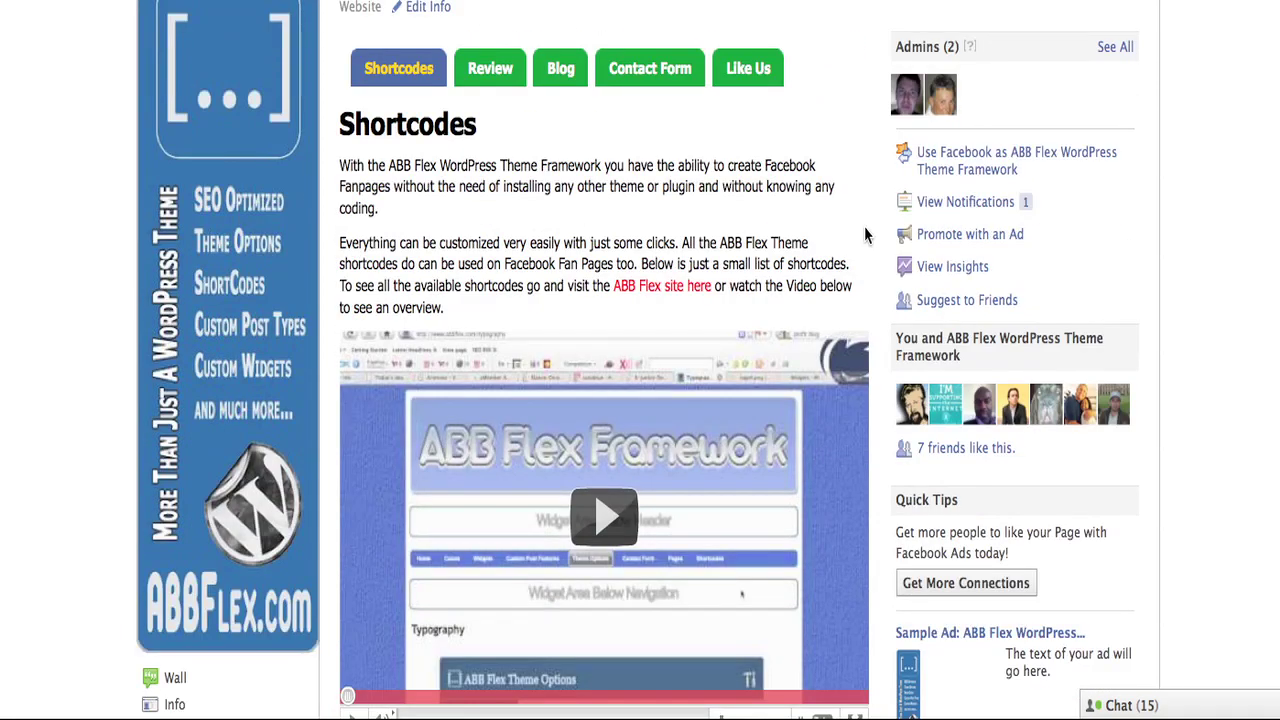
scroll(682, 232, "up", 5)
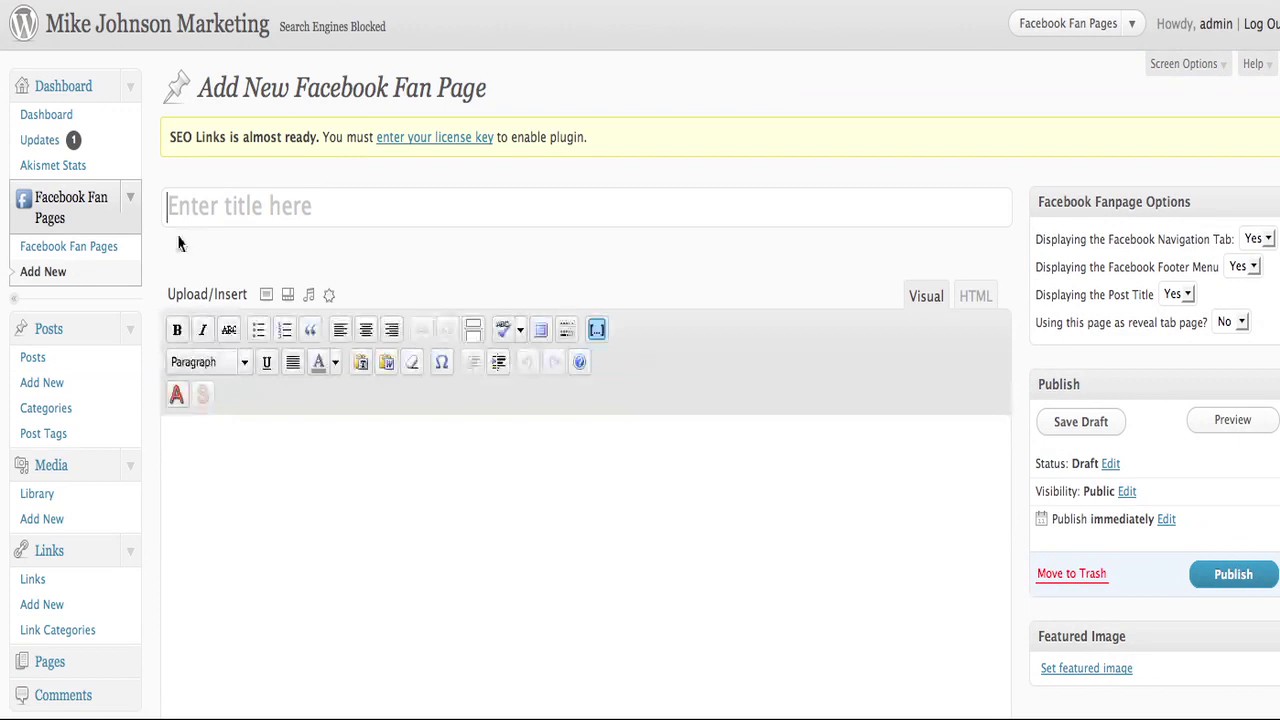
- Scroll over the blank Add New Fan Page editor and its Facebook Fanpage Options box
scroll(160, 265, "down", 3)
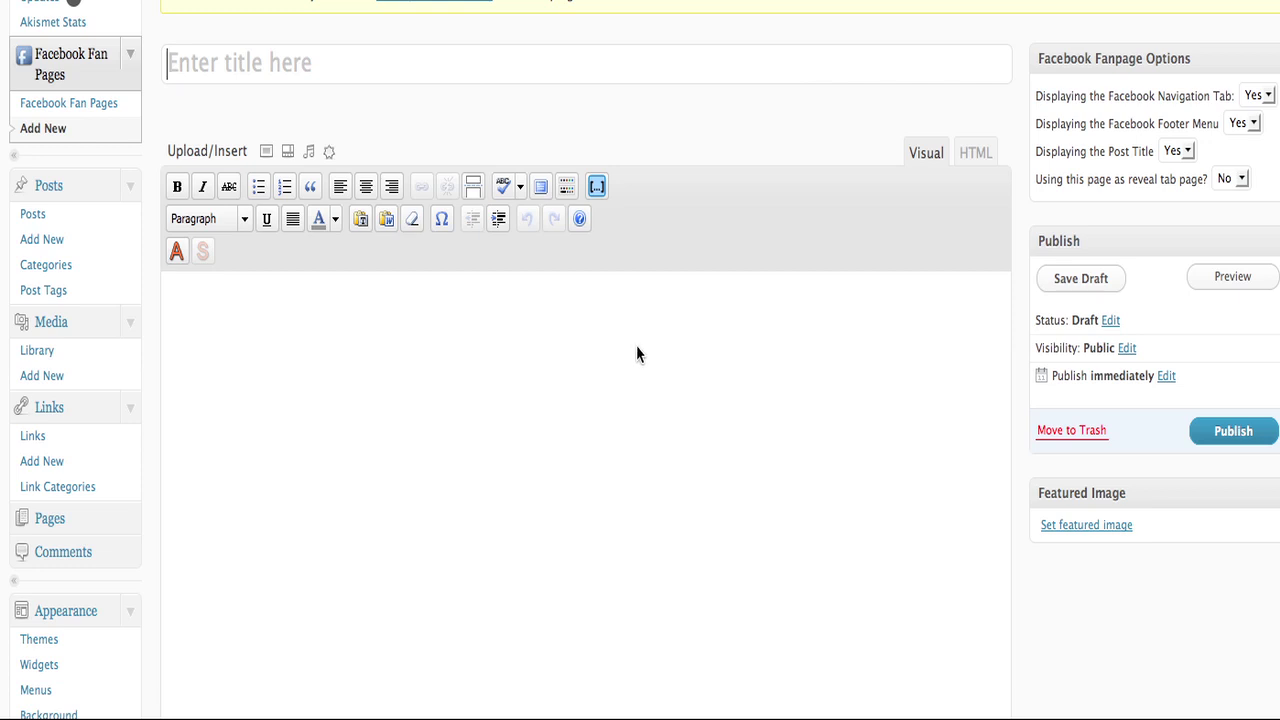
scroll(637, 352, "down", 1)
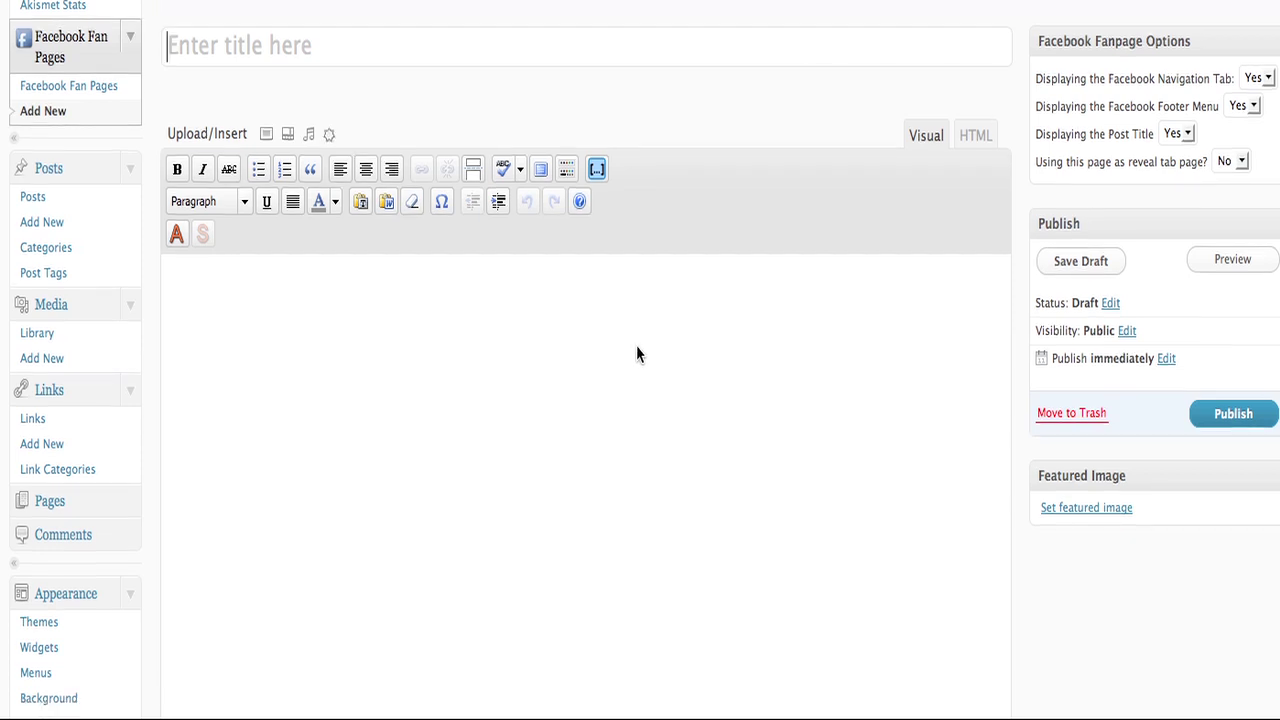
scroll(637, 354, "up", 3)
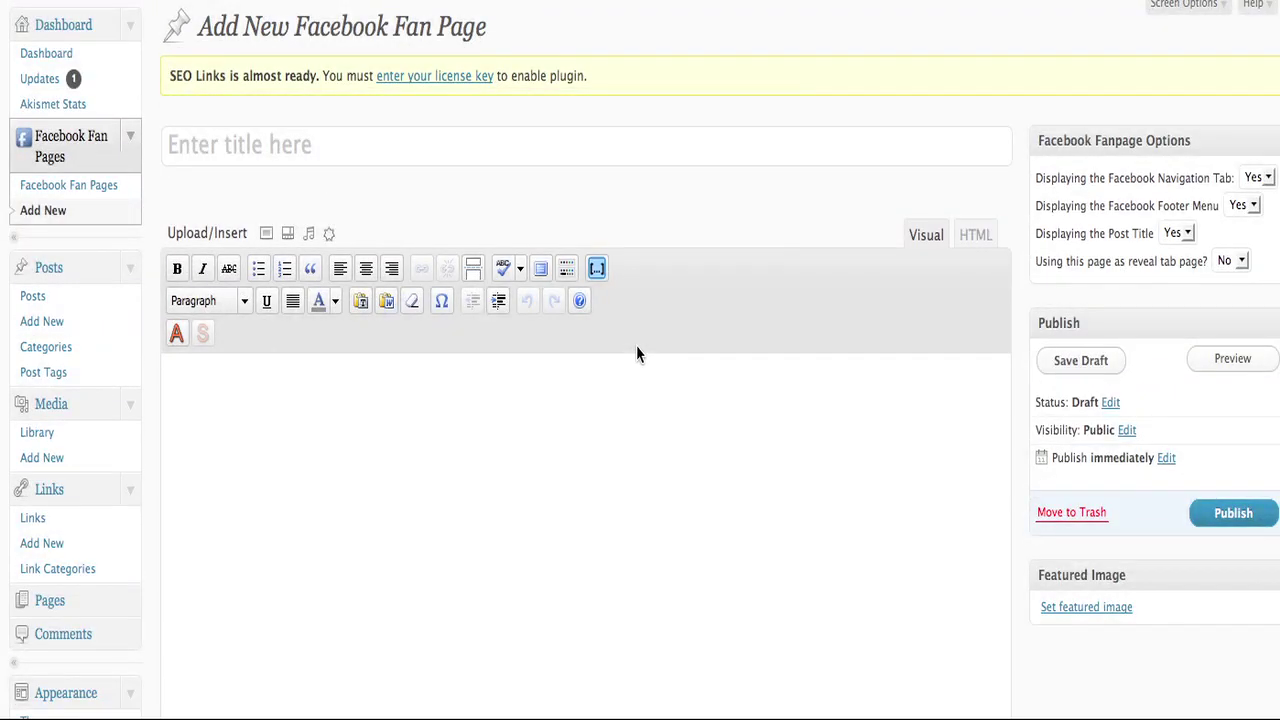
scroll(637, 354, "down", 1)
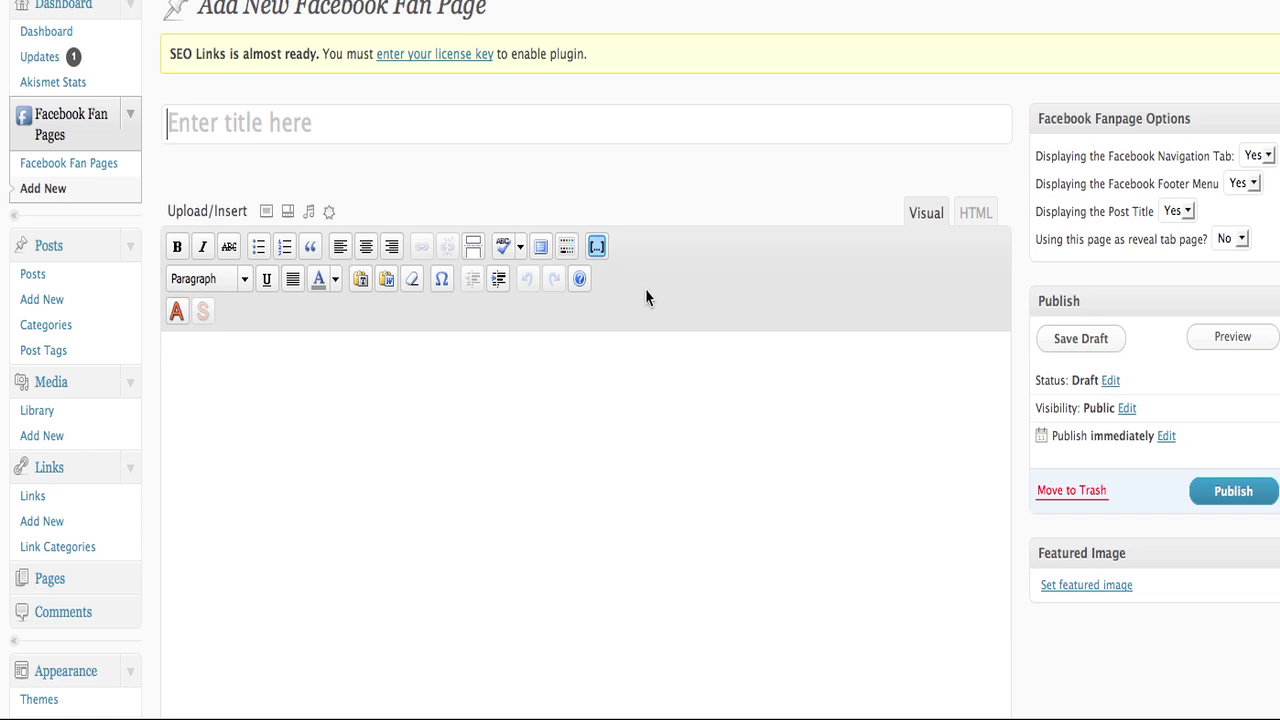
- Browse the ABB Flex shortcode list of buttons, columns, lists and info boxes, then cancel without inserting
left_click(597, 246)
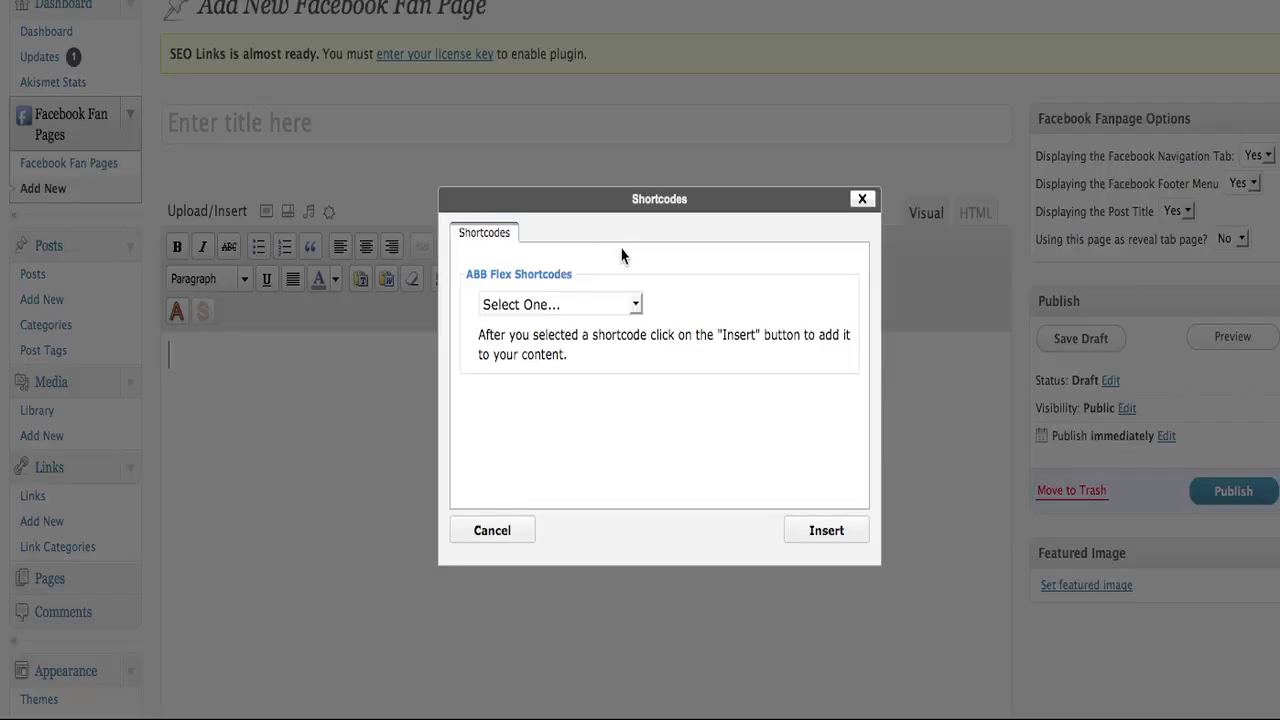
left_click(634, 306)
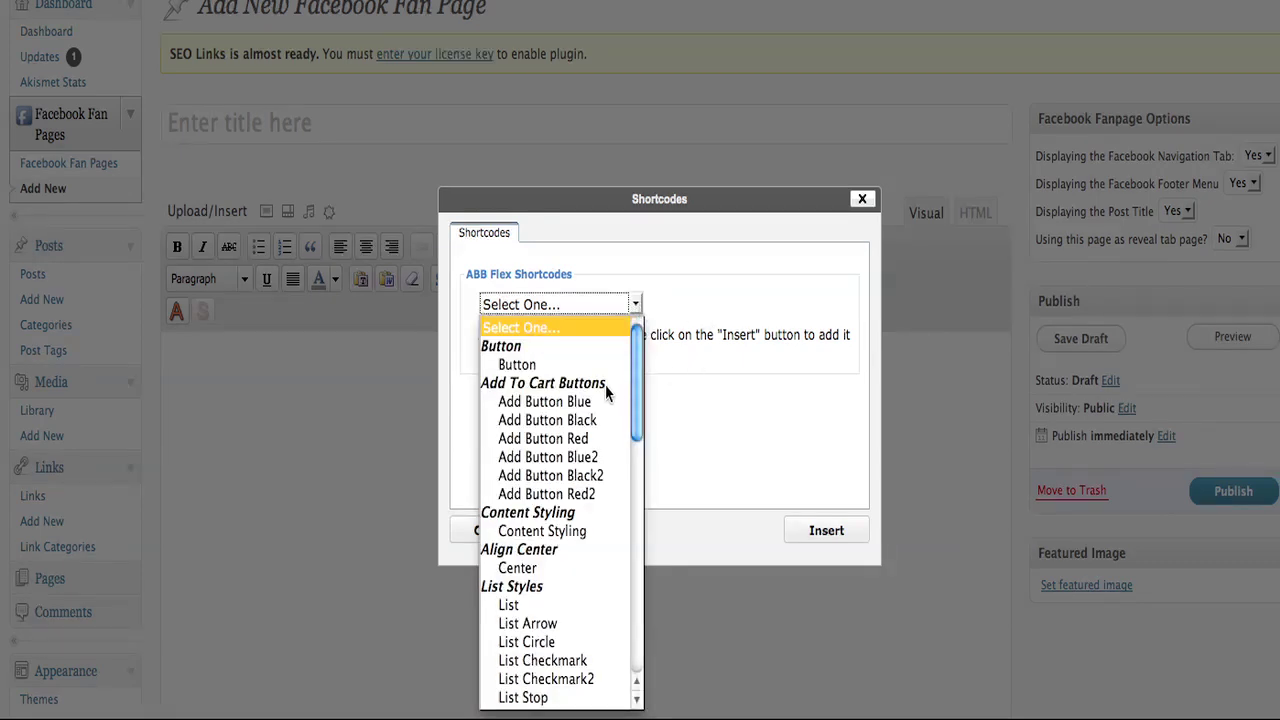
left_click_drag(638, 370, 640, 597)
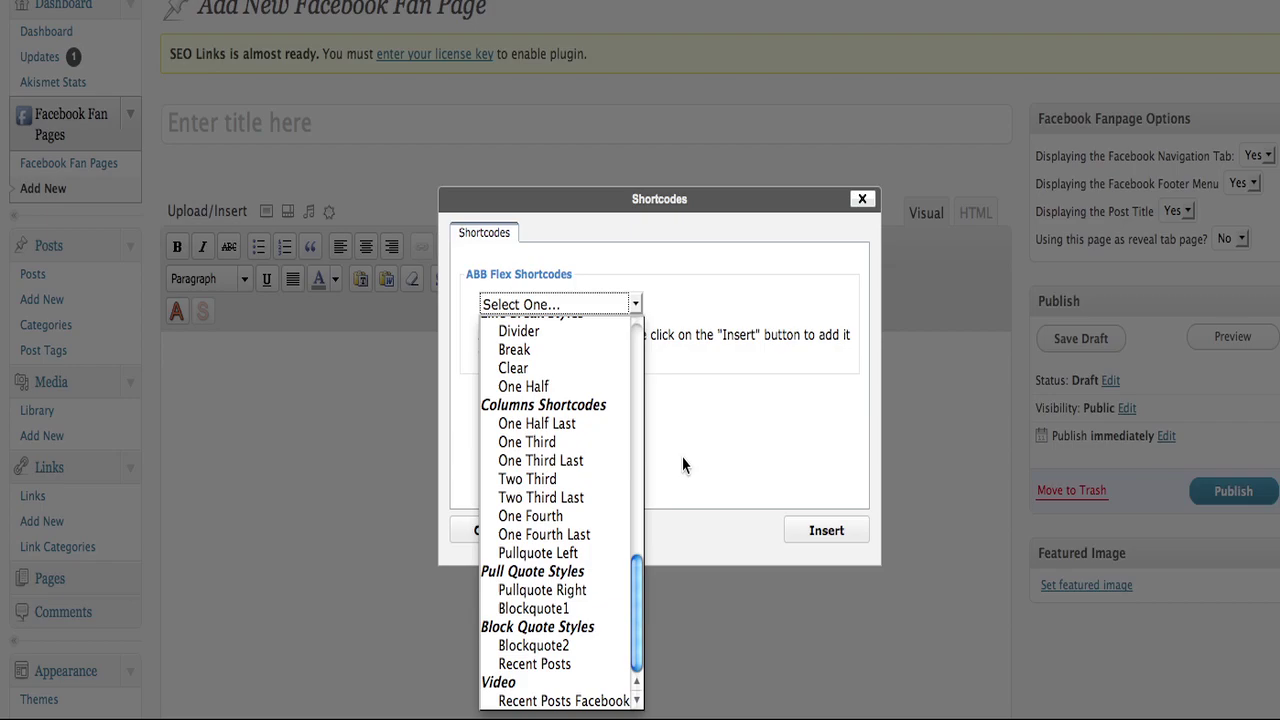
left_click(683, 464)
left_click(486, 531)
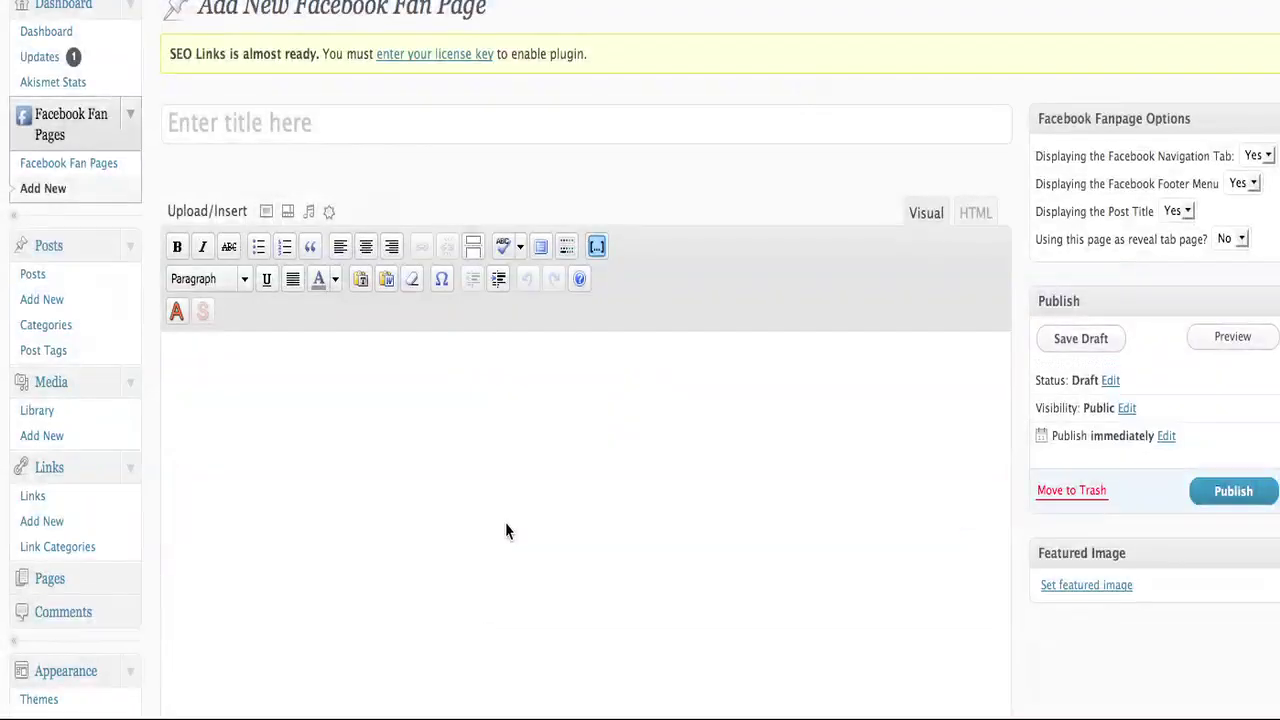
- Open the WPFacePages plugin options and scroll over its App ID, Secret Key and URL fields
scroll(143, 370, "down", 3)
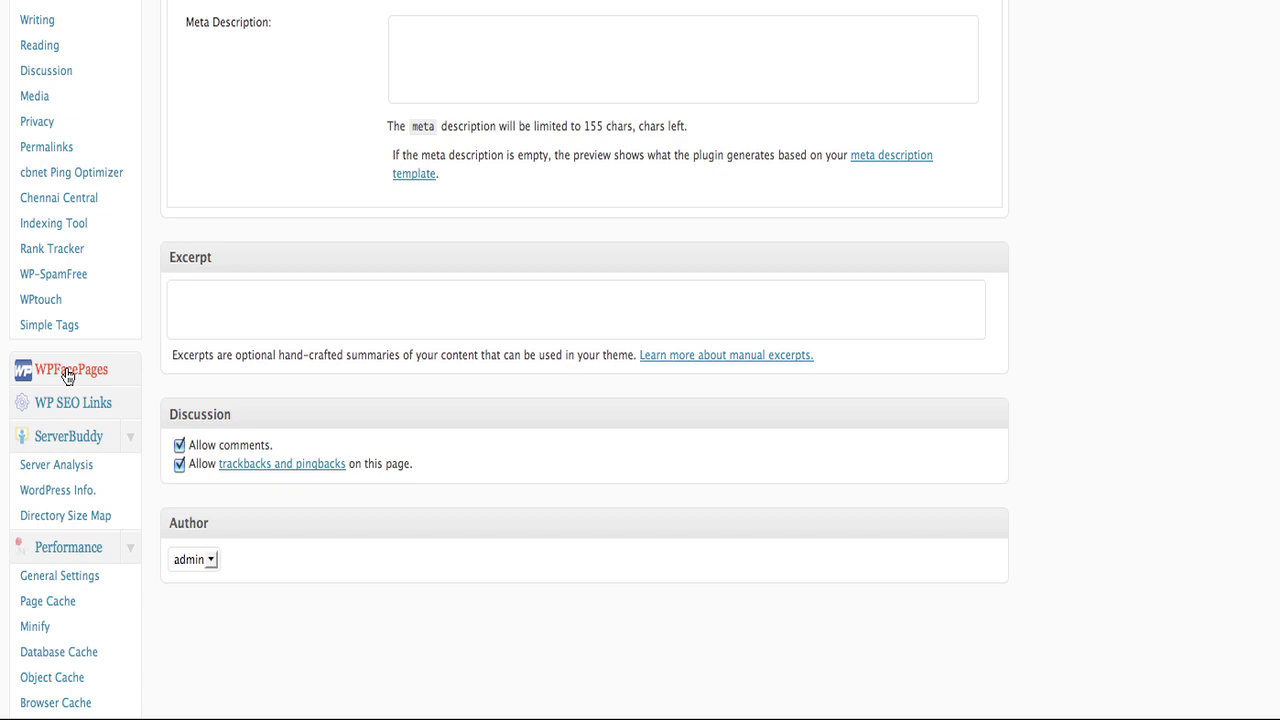
left_click(67, 372)
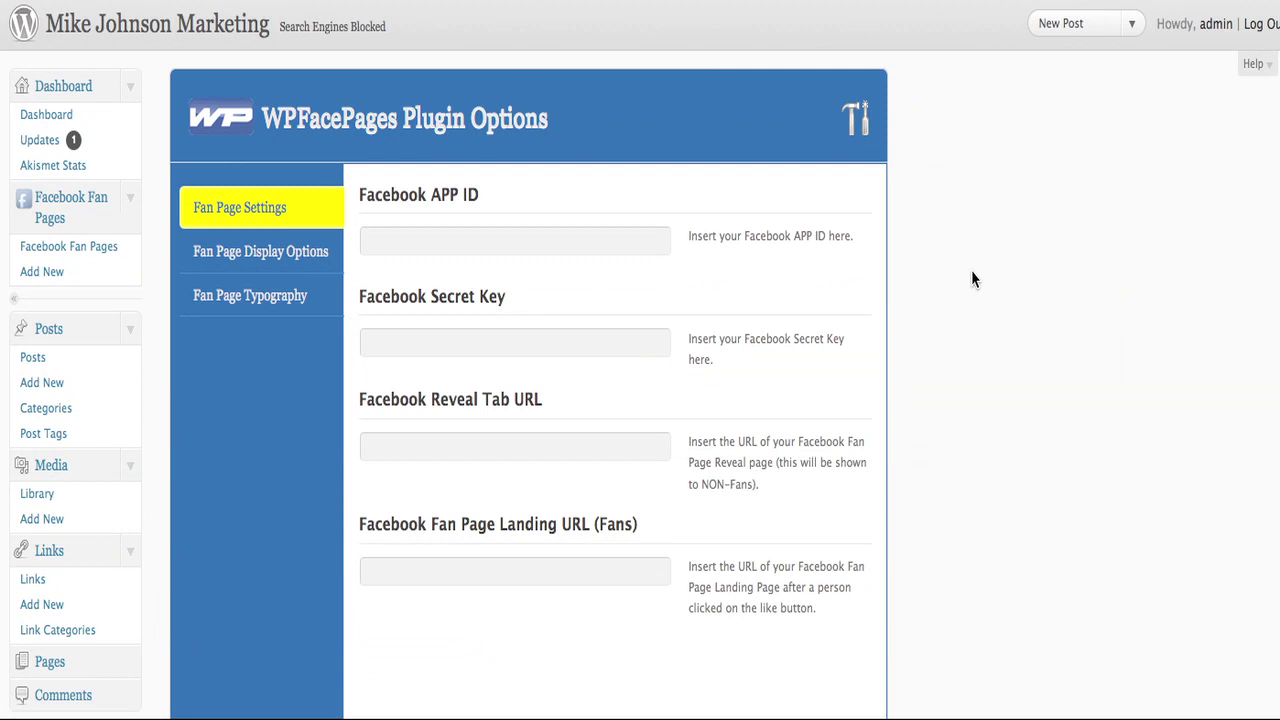
scroll(973, 278, "down", 1)
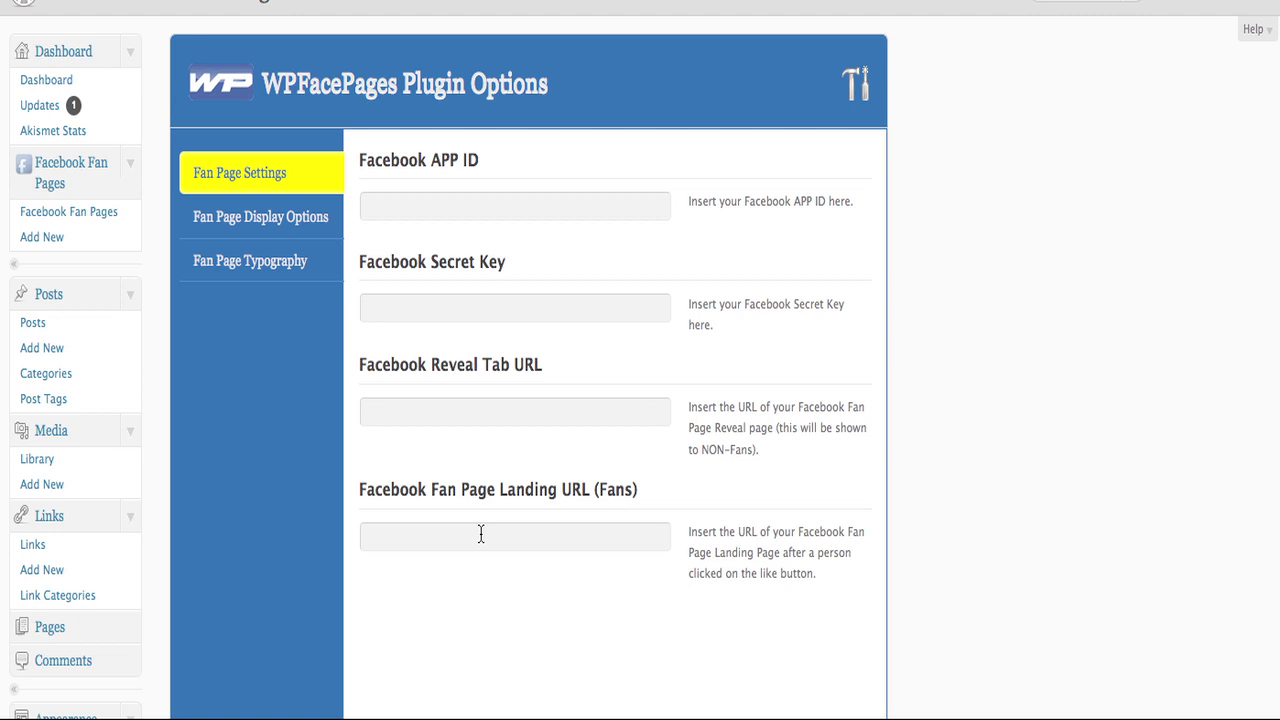
- Review the display options: rating box, templates, 150-pixel header, navigation colors, footer and copyright
left_click(254, 216)
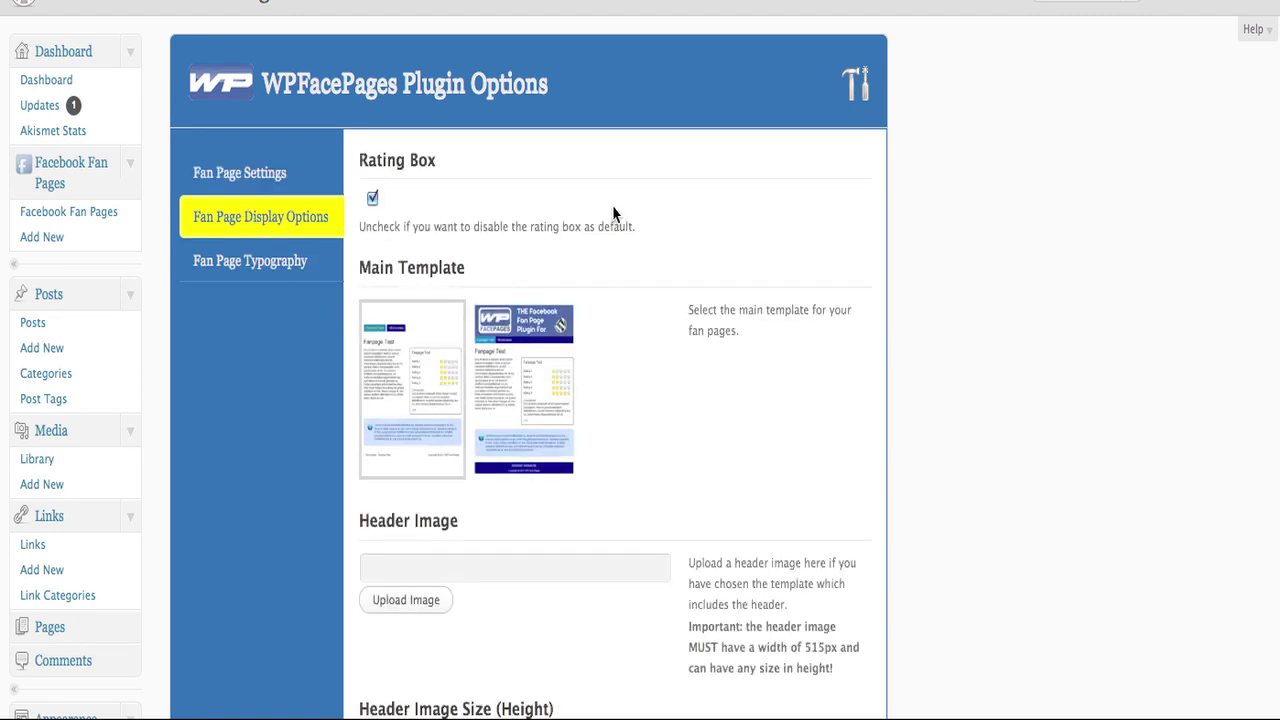
scroll(612, 213, "down", 2)
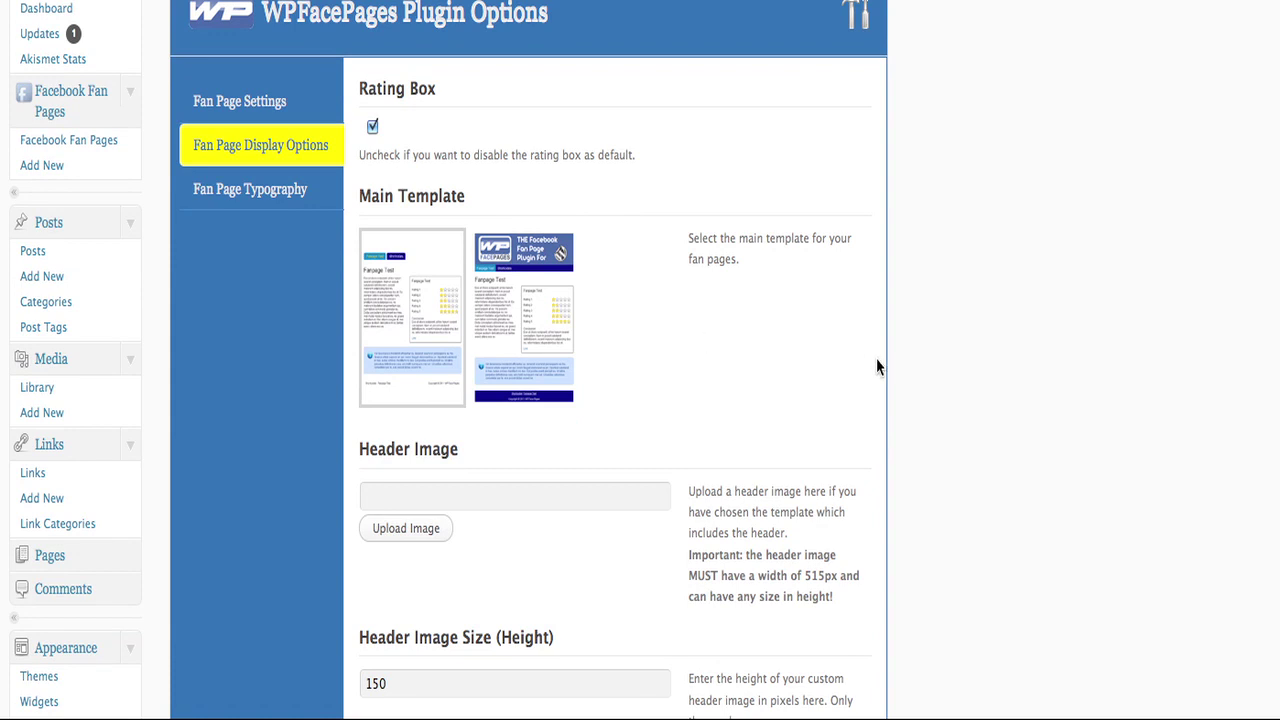
scroll(877, 365, "down", 5)
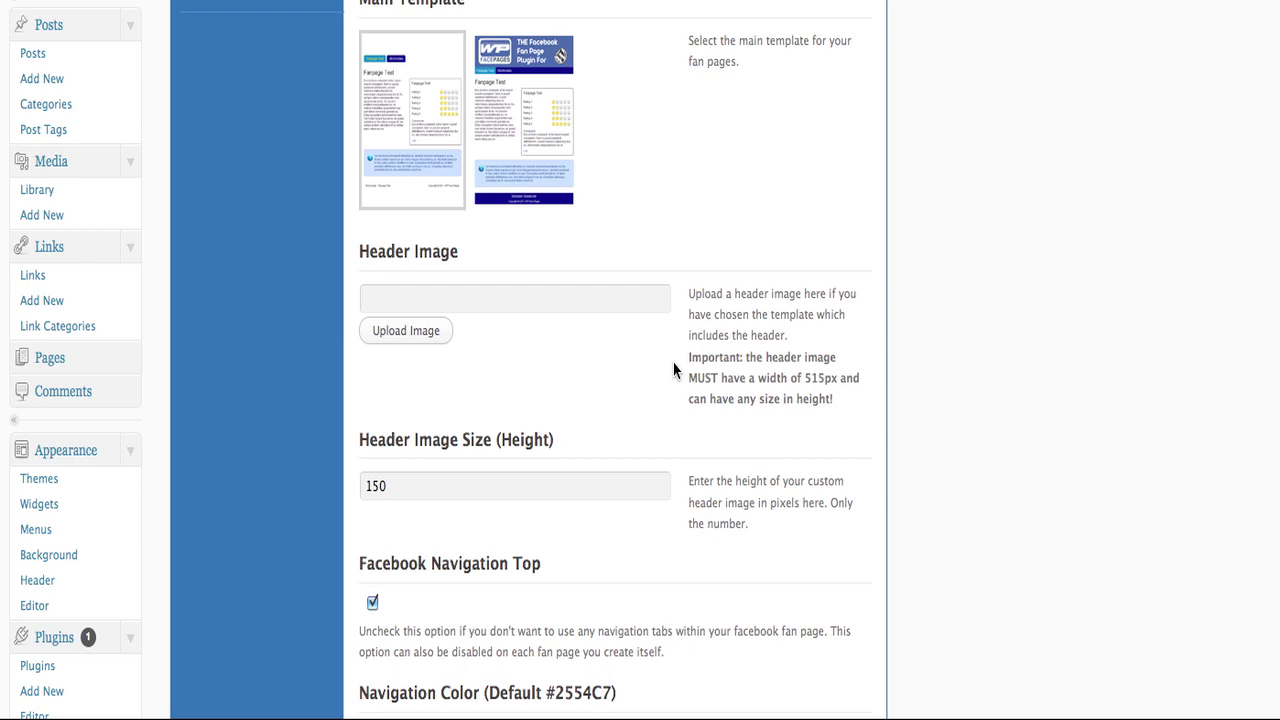
scroll(674, 370, "down", 5)
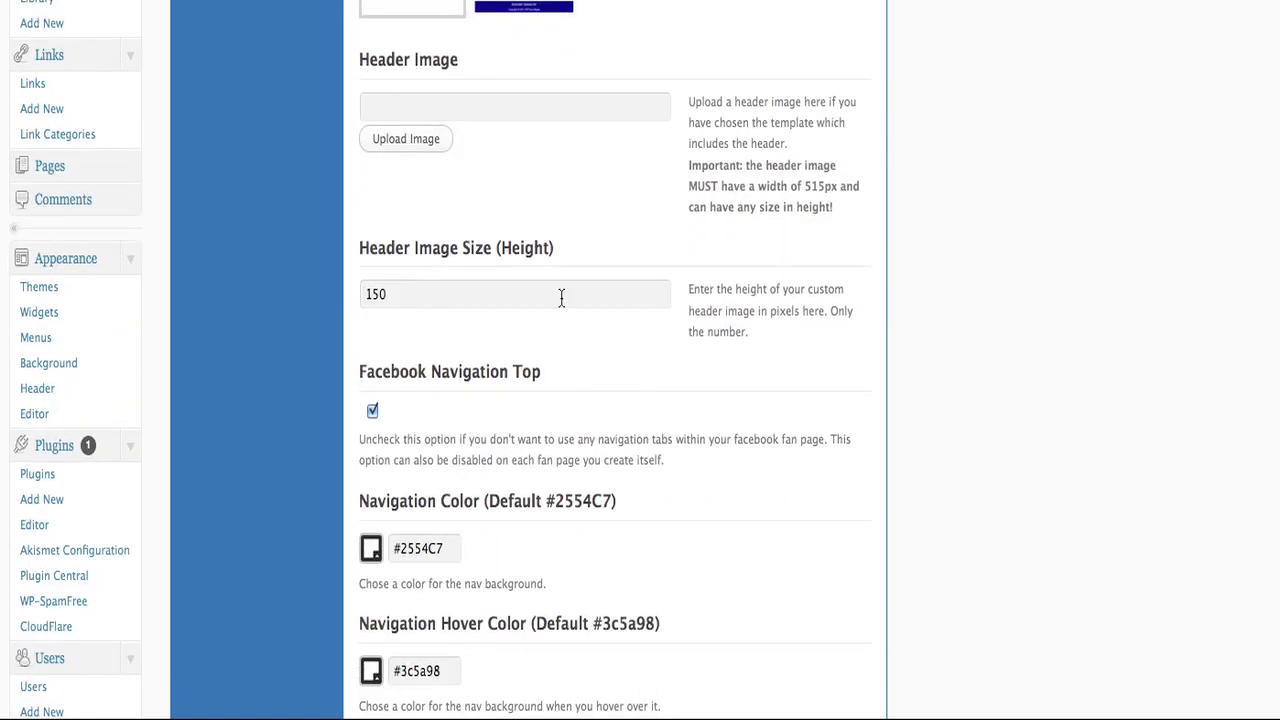
scroll(666, 351, "down", 5)
scroll(771, 354, "down", 4)
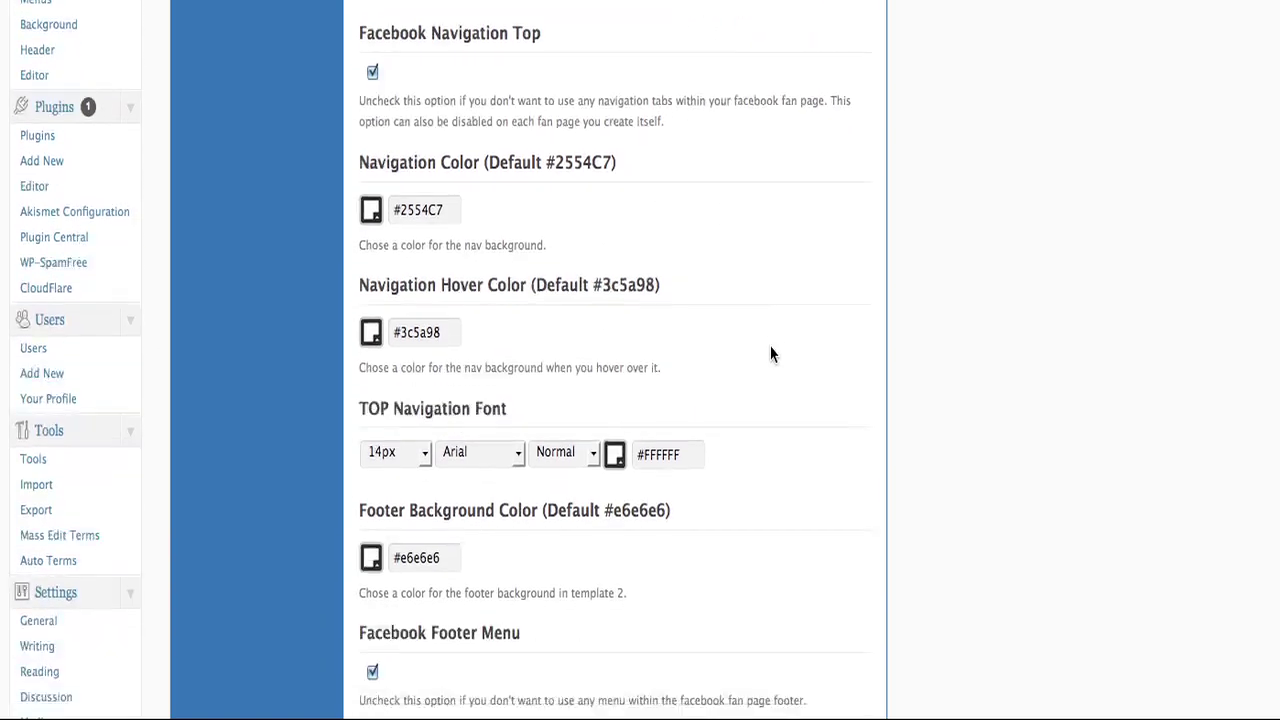
scroll(771, 354, "down", 3)
scroll(771, 354, "down", 2)
scroll(771, 354, "down", 3)
scroll(771, 354, "down", 1)
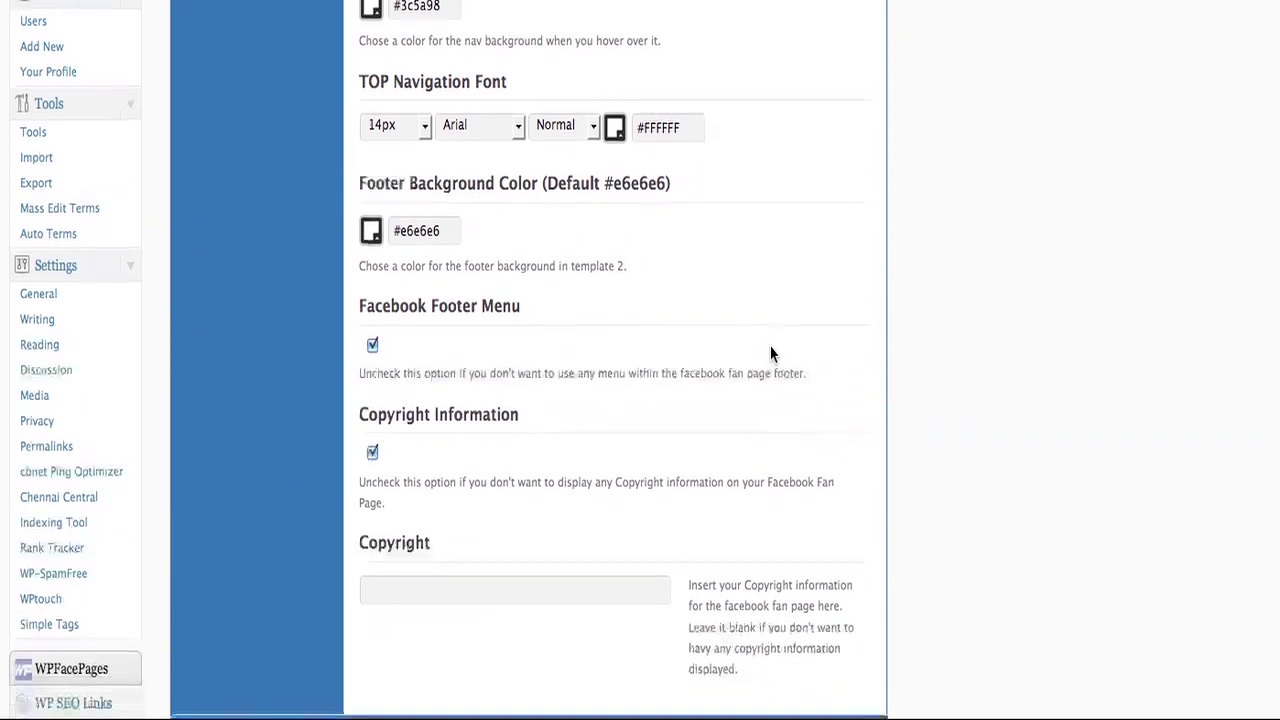
scroll(771, 354, "down", 1)
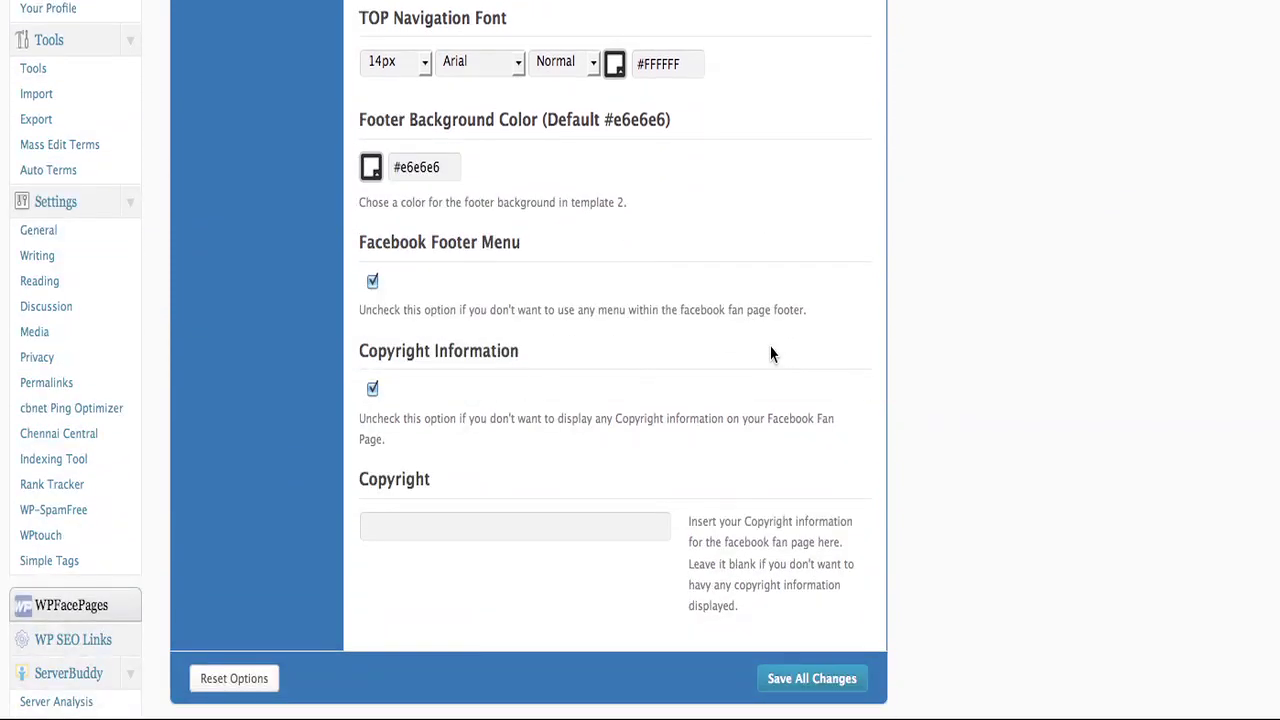
scroll(771, 354, "up", 1)
scroll(771, 354, "up", 2)
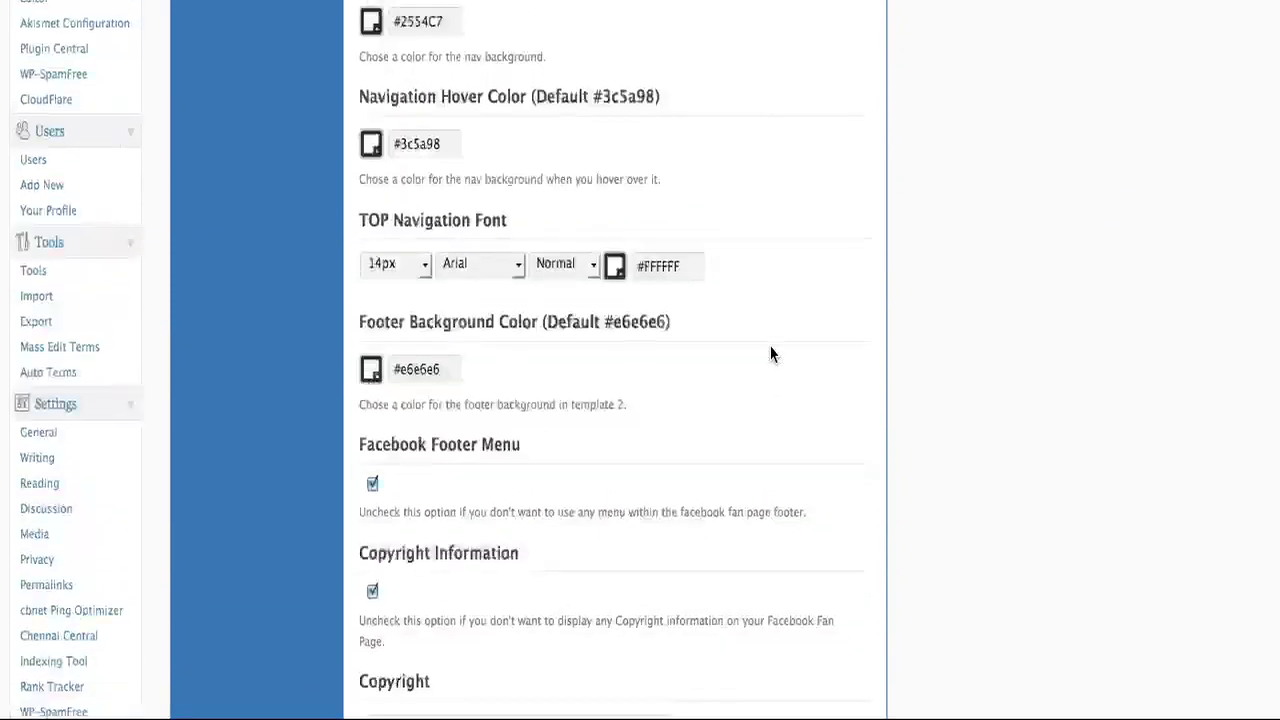
scroll(771, 354, "up", 6)
scroll(771, 354, "up", 4)
scroll(771, 354, "up", 3)
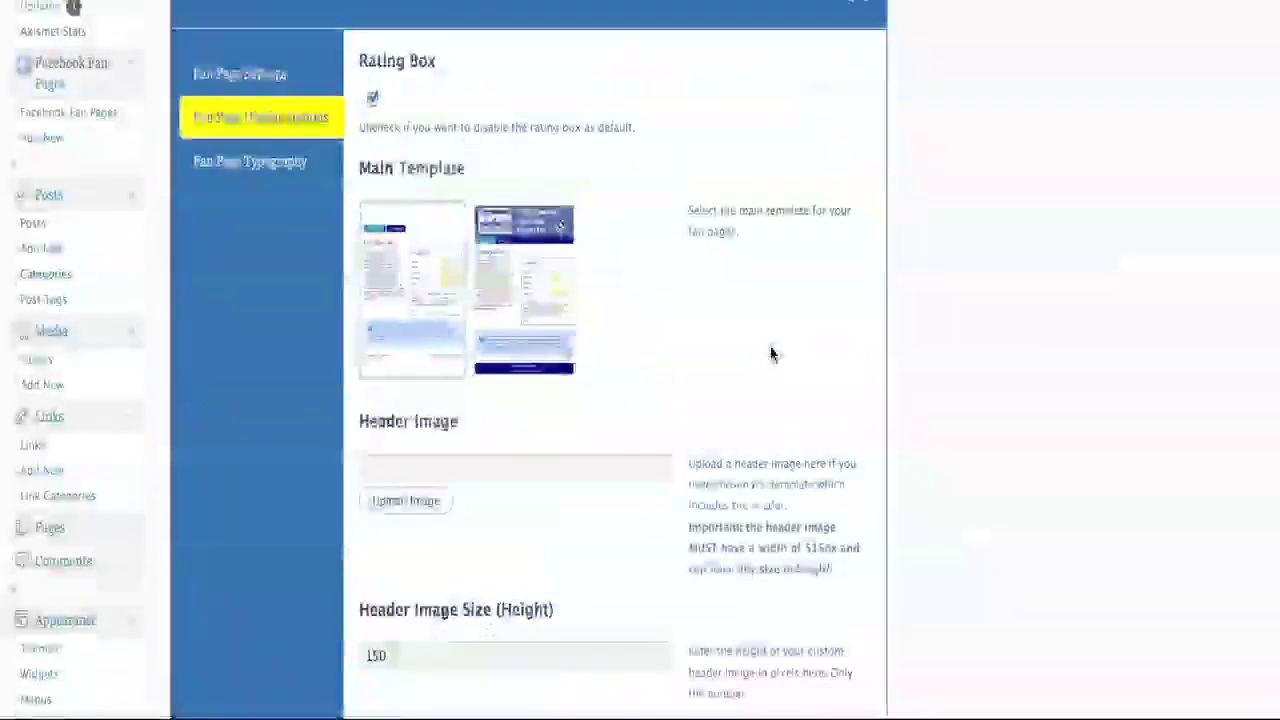
- Scroll through the typography settings: main font, link colours, footer fonts and H1–H6 styles
left_click(251, 165)
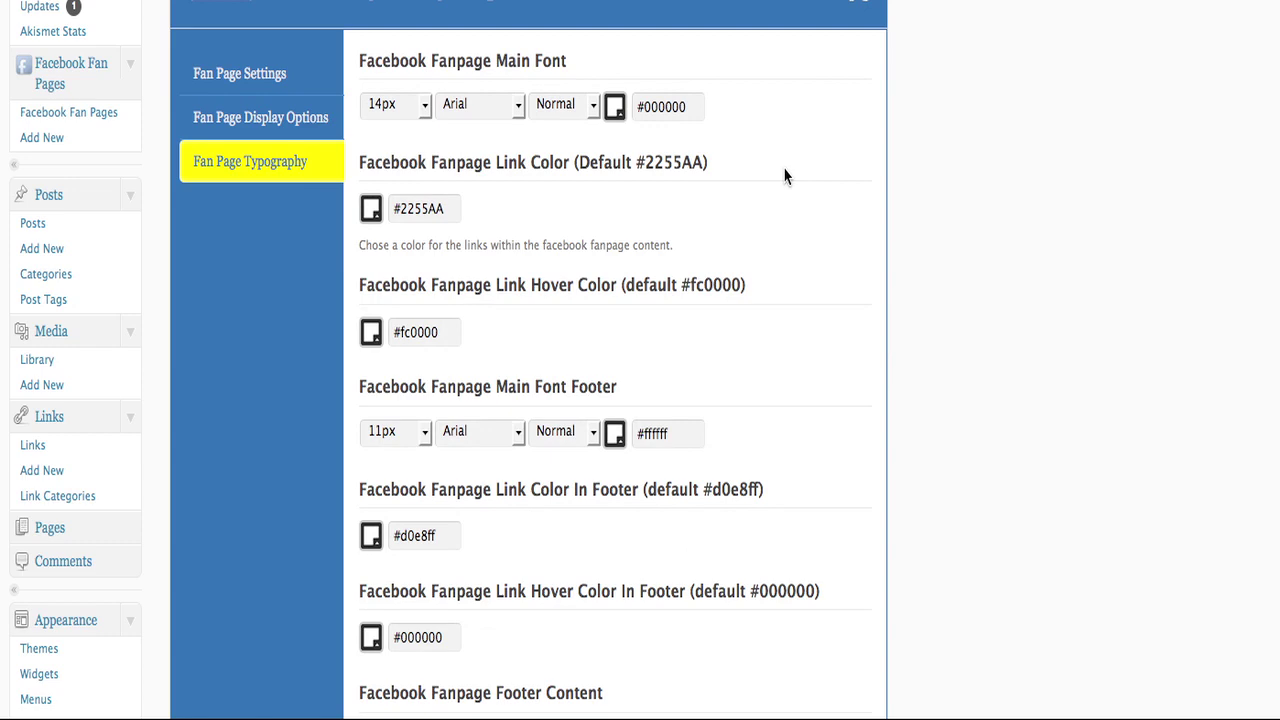
scroll(785, 176, "down", 1)
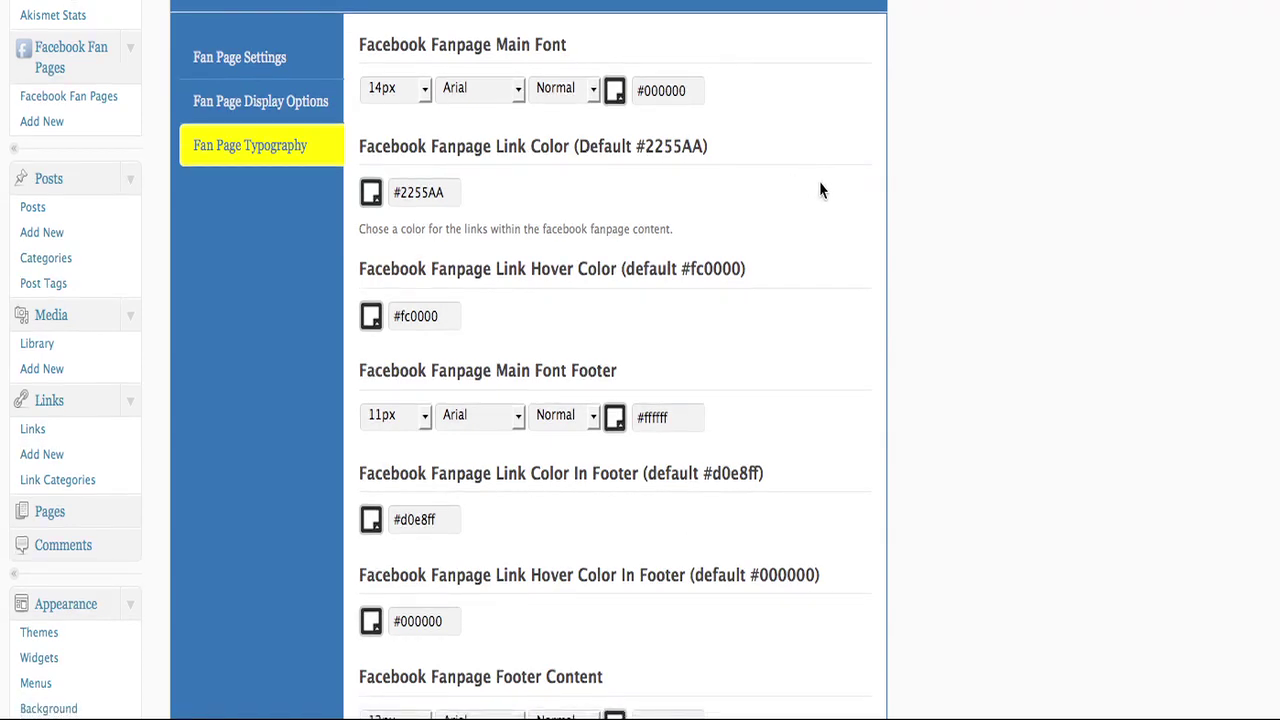
scroll(819, 190, "down", 4)
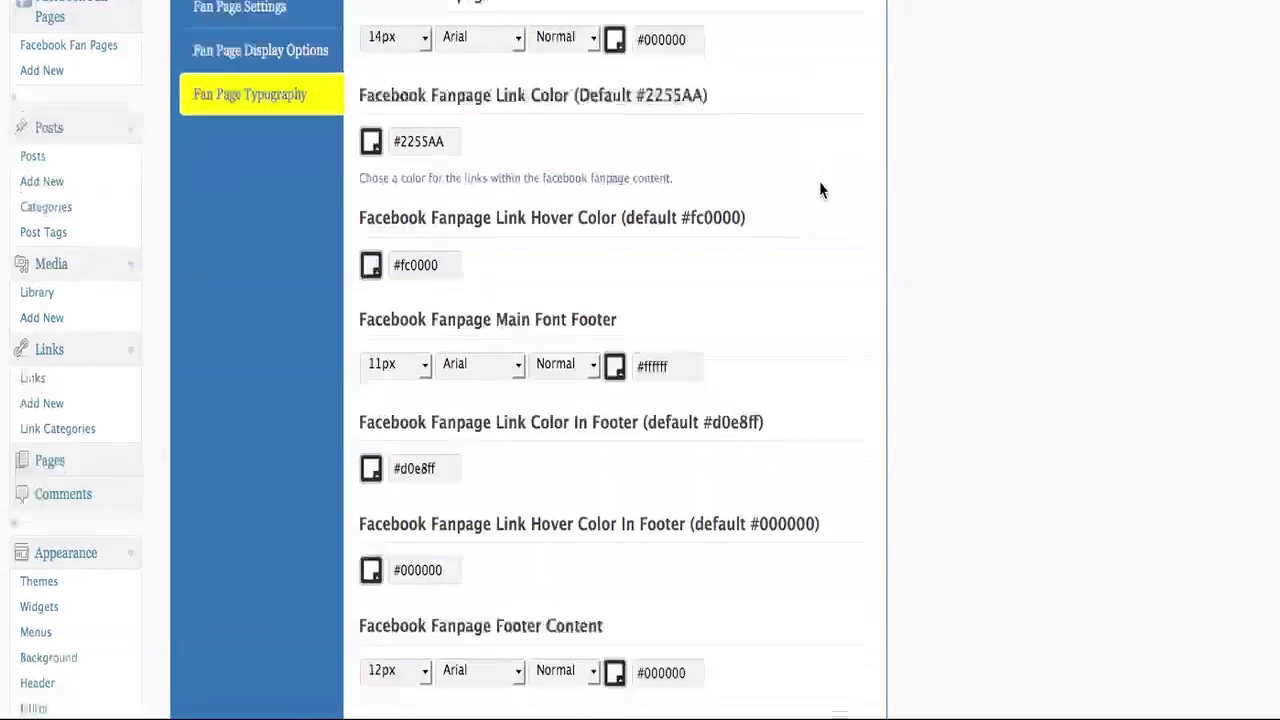
scroll(819, 190, "down", 3)
scroll(819, 190, "down", 4)
scroll(819, 190, "down", 1)
scroll(819, 190, "down", 1)
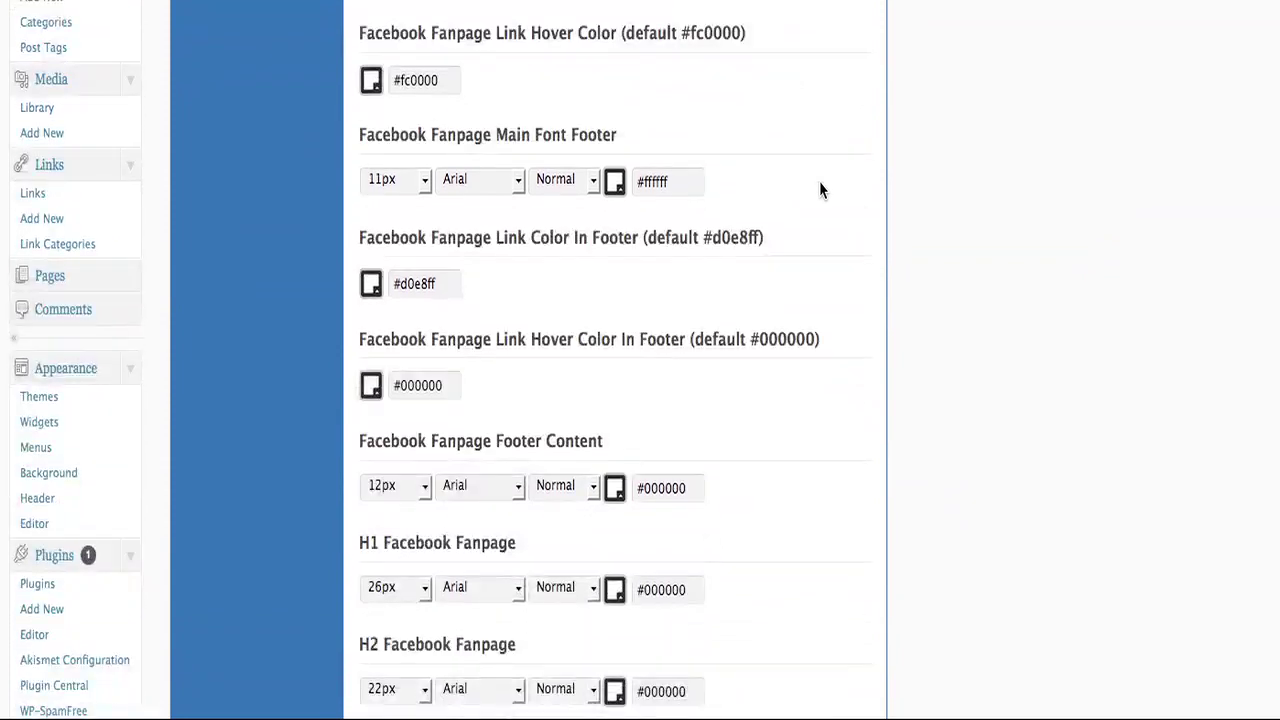
scroll(819, 190, "down", 1)
scroll(819, 190, "down", 1)
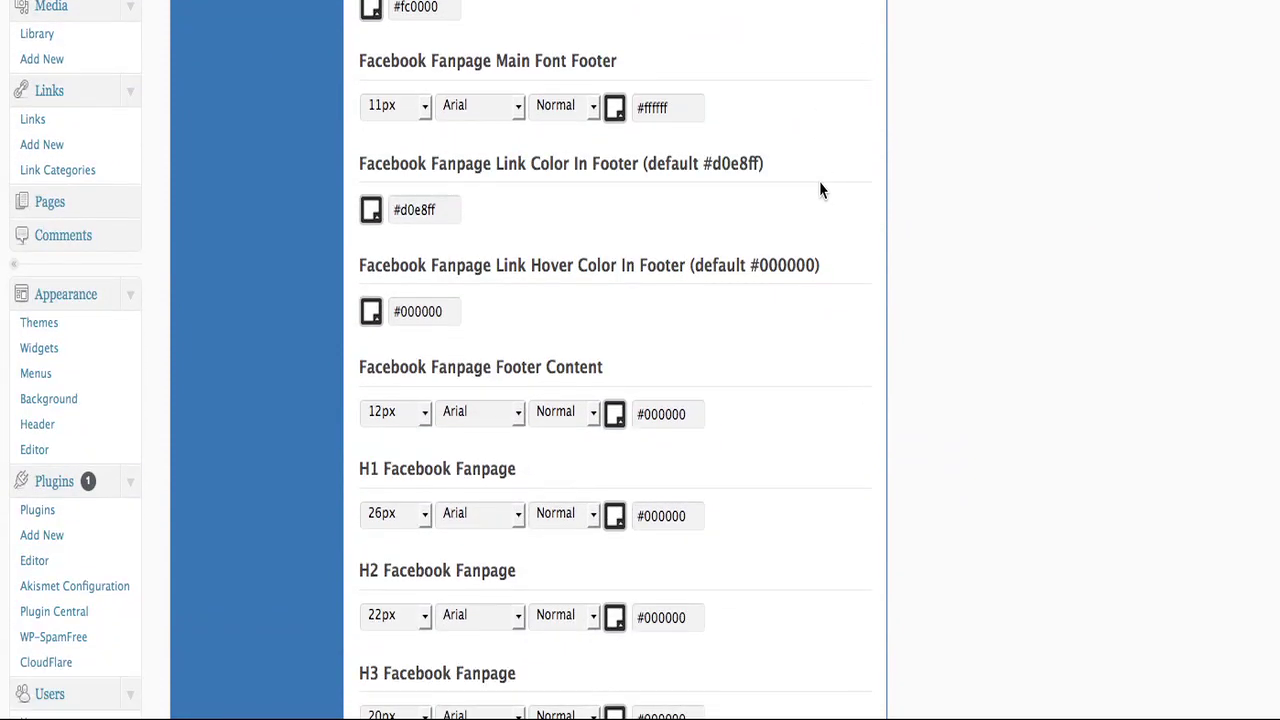
scroll(819, 190, "down", 2)
scroll(819, 190, "down", 3)
scroll(819, 190, "down", 1)
scroll(819, 190, "down", 1)
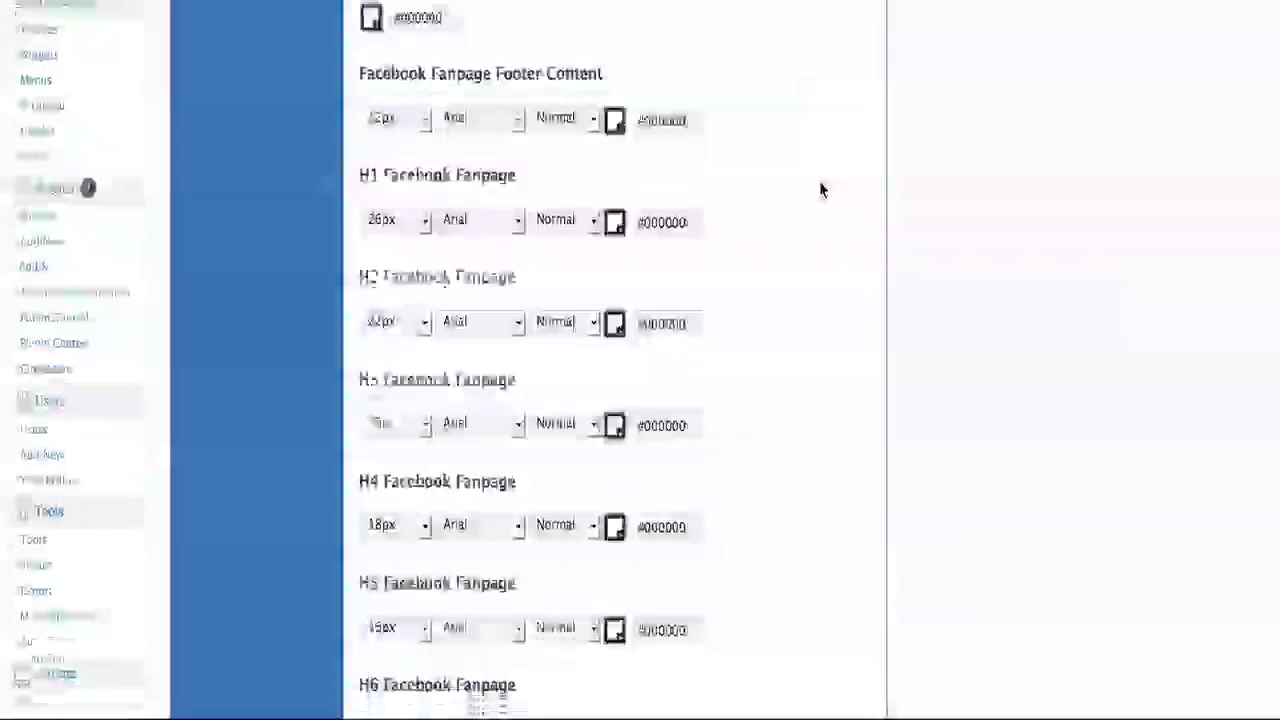
scroll(819, 190, "down", 2)
scroll(819, 190, "down", 2)
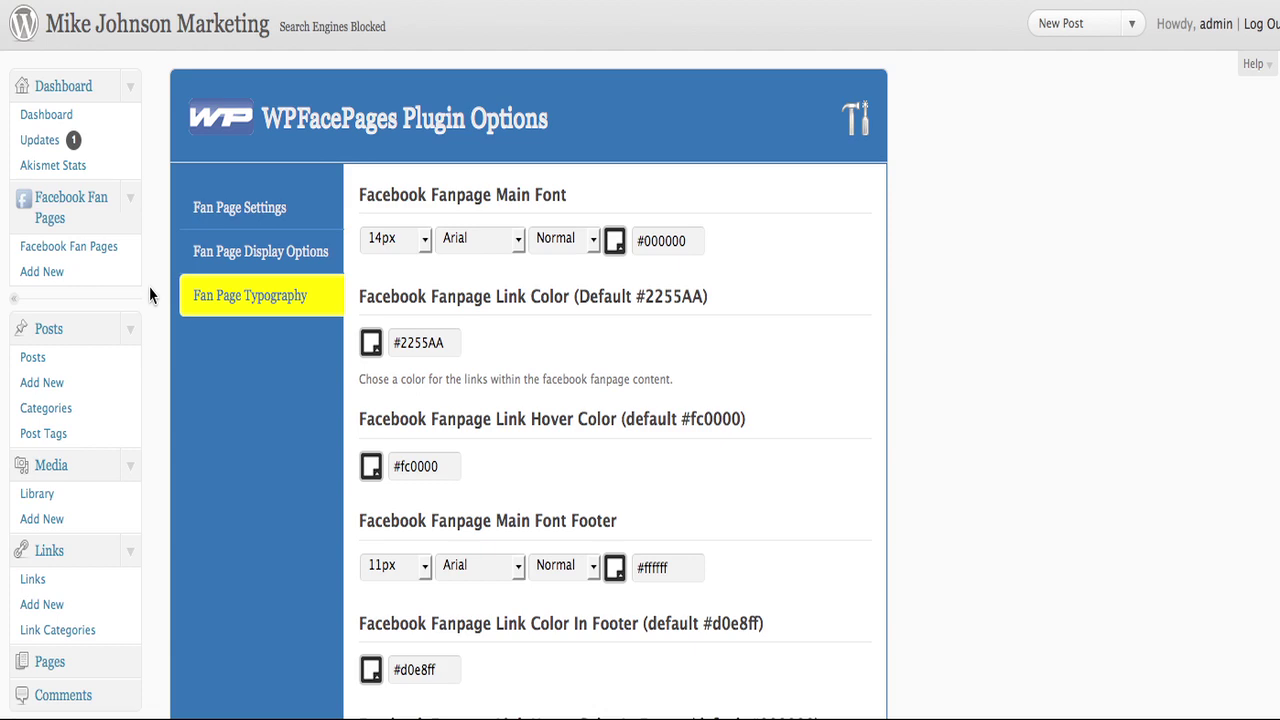
scroll(150, 294, "down", 5)
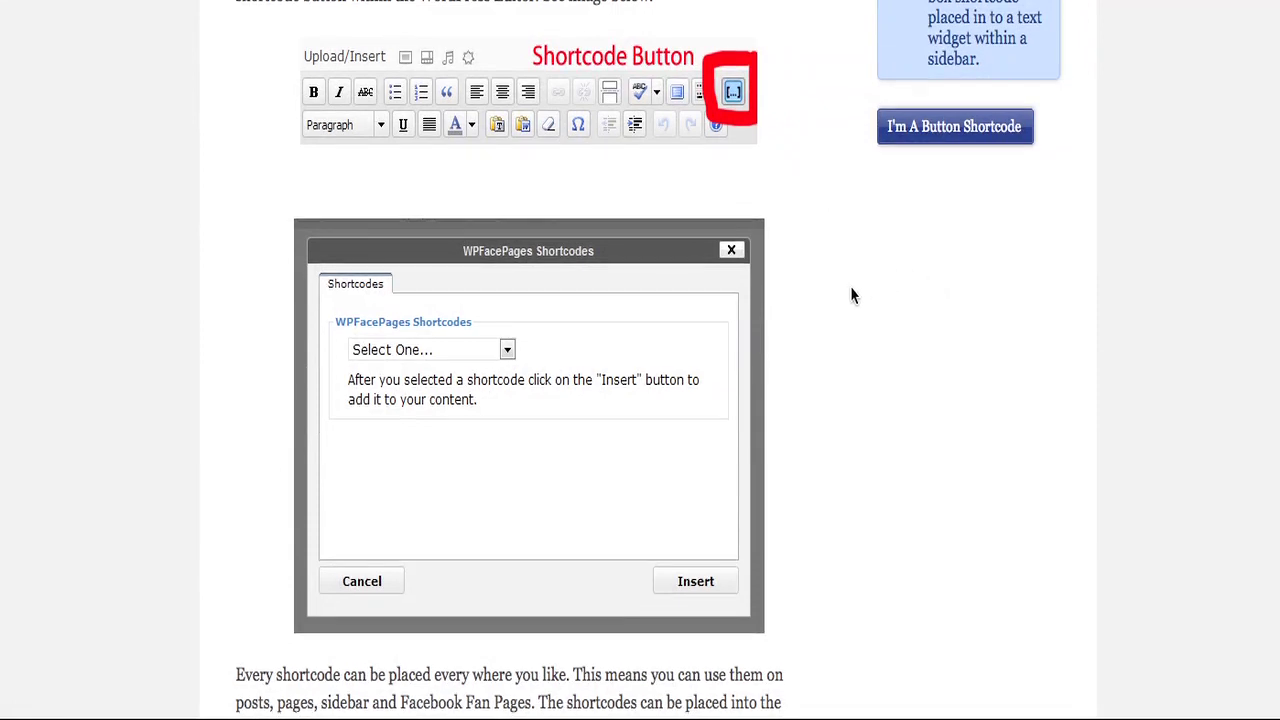
- Scroll through the demo site's shortcode button instructions and back up
scroll(852, 296, "down", 1)
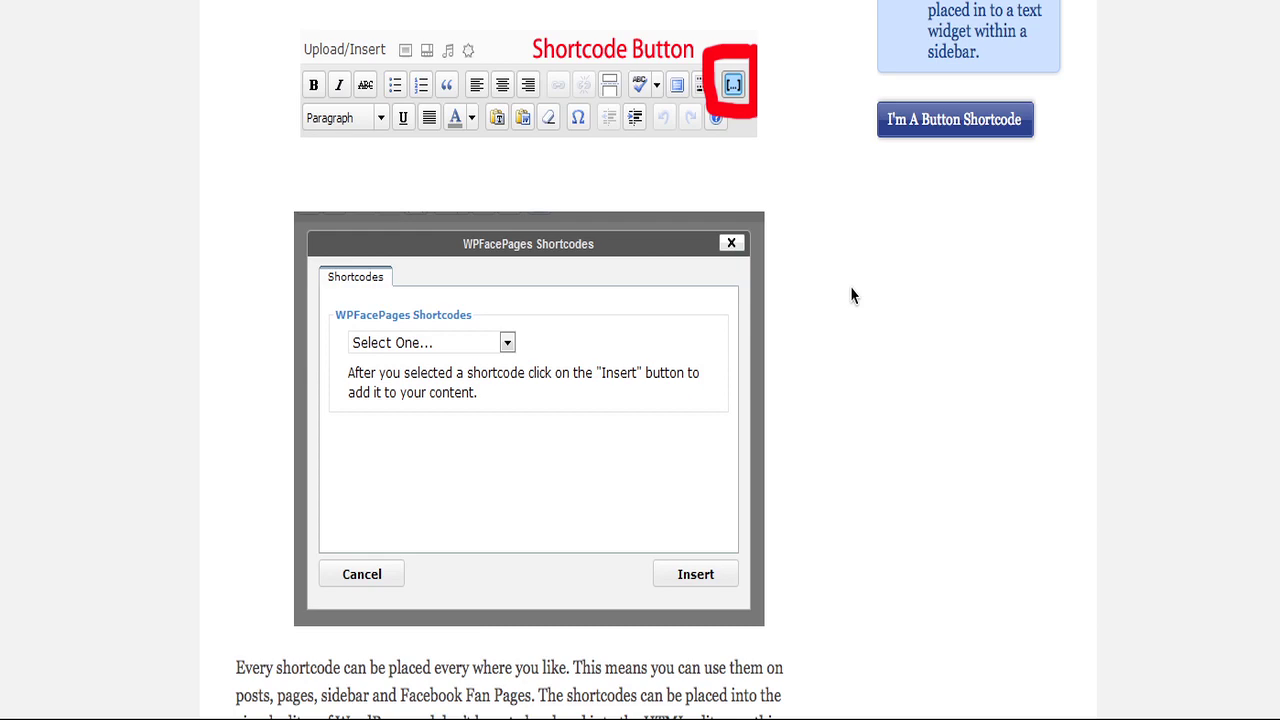
scroll(852, 296, "up", 3)
scroll(852, 296, "up", 2)
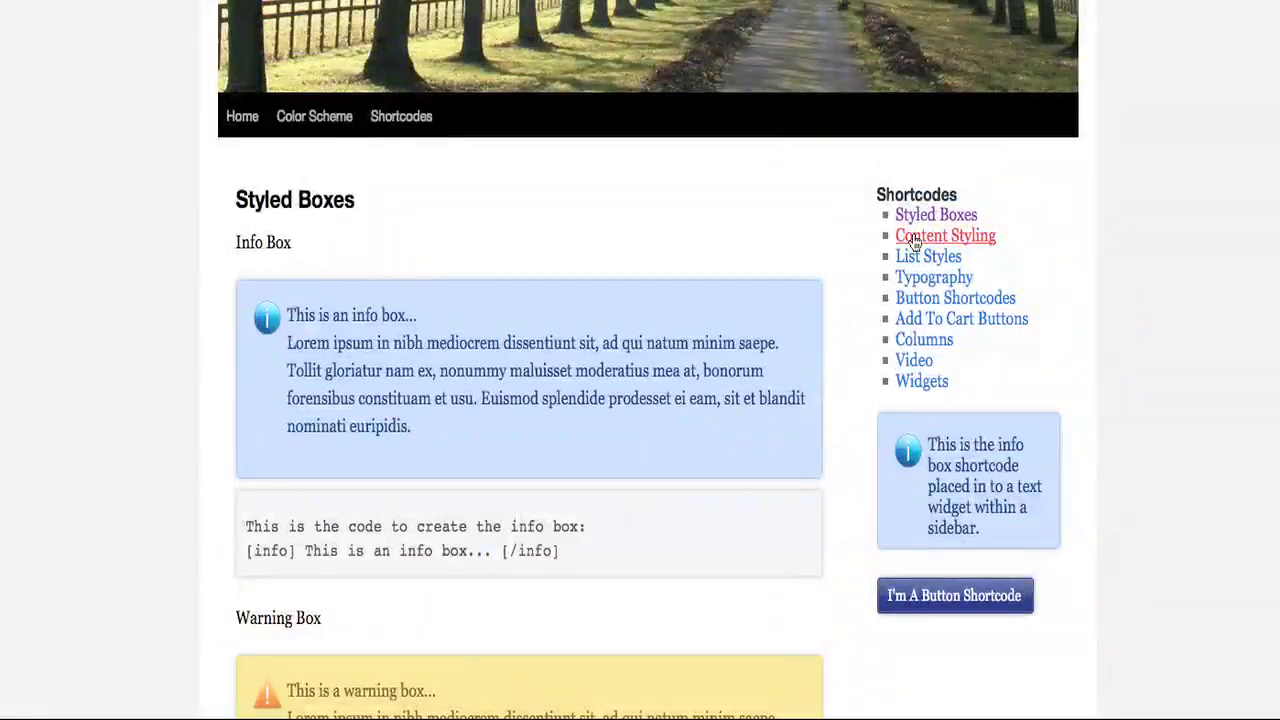
- Browse the Content Styling parameters and gold styled box example, then return to the top
left_click(968, 238)
scroll(819, 432, "down", 3)
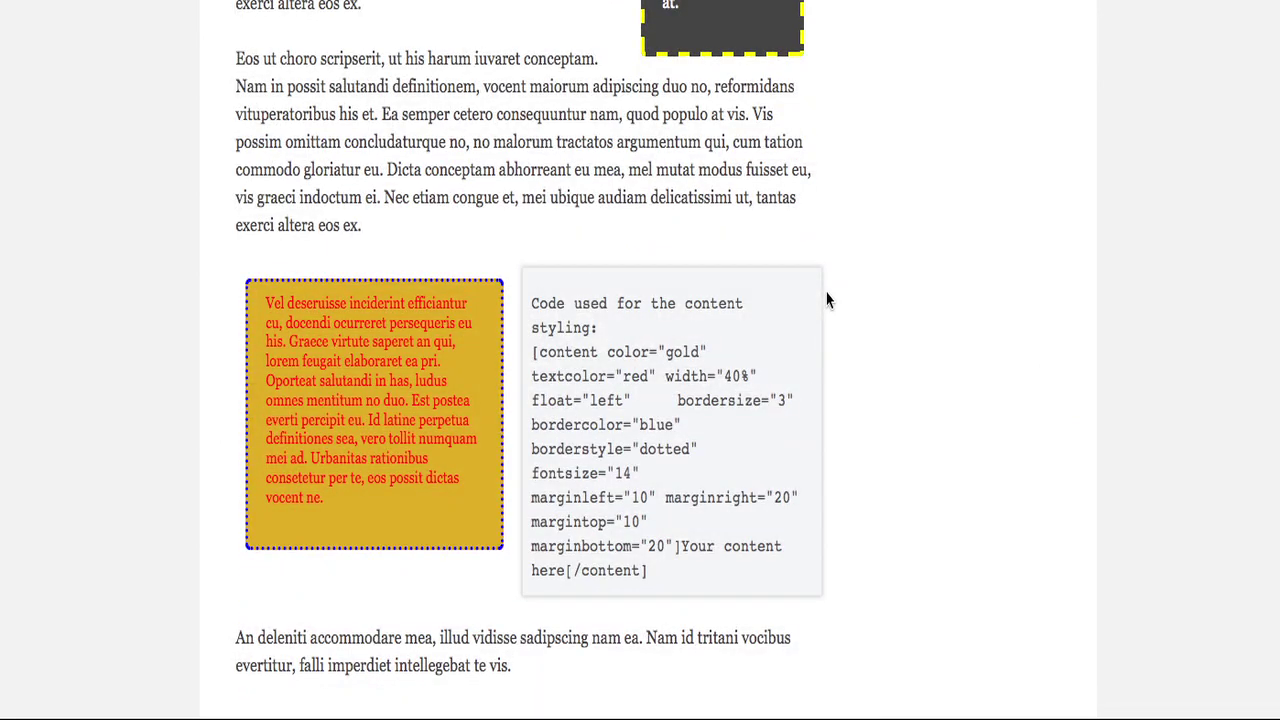
scroll(826, 300, "down", 2)
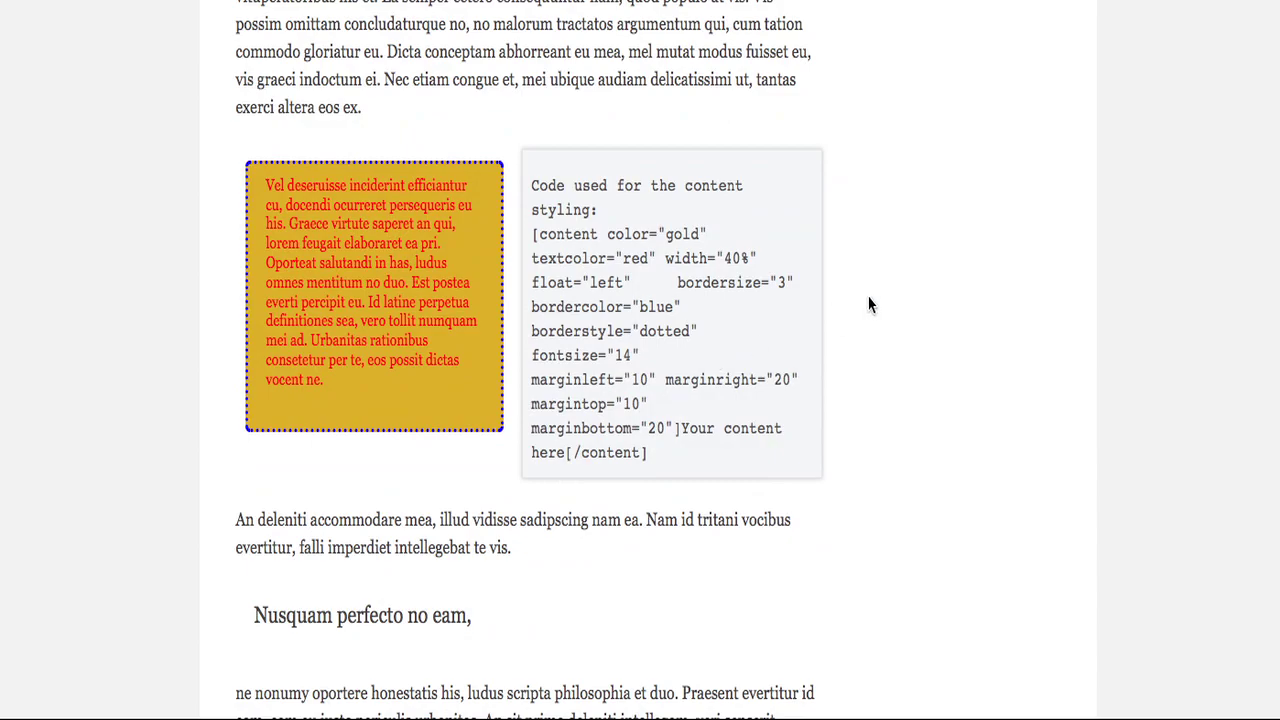
scroll(868, 304, "down", 4)
scroll(866, 297, "down", 3)
scroll(866, 297, "up", 10)
scroll(866, 297, "up", 10)
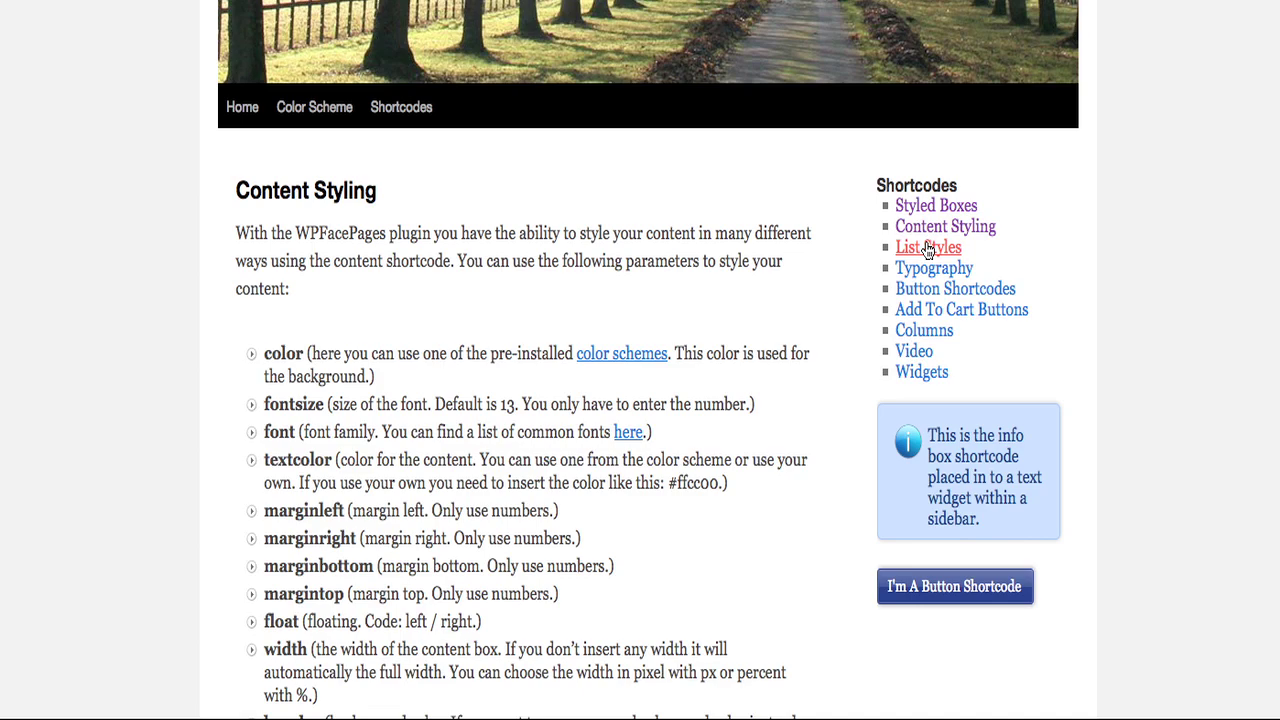
- Open the List Styles page and browse its coloured, checkmark, stop and star list examples
left_click(928, 249)
scroll(842, 420, "down", 5)
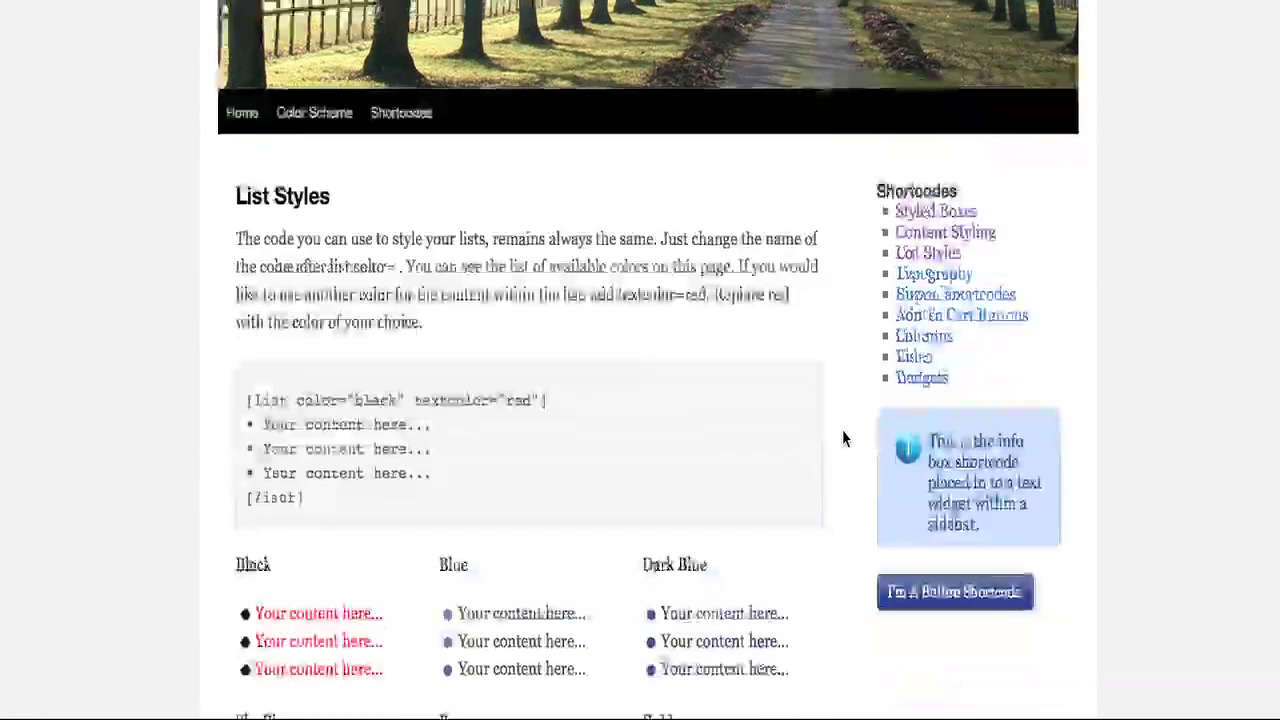
scroll(842, 438, "down", 3)
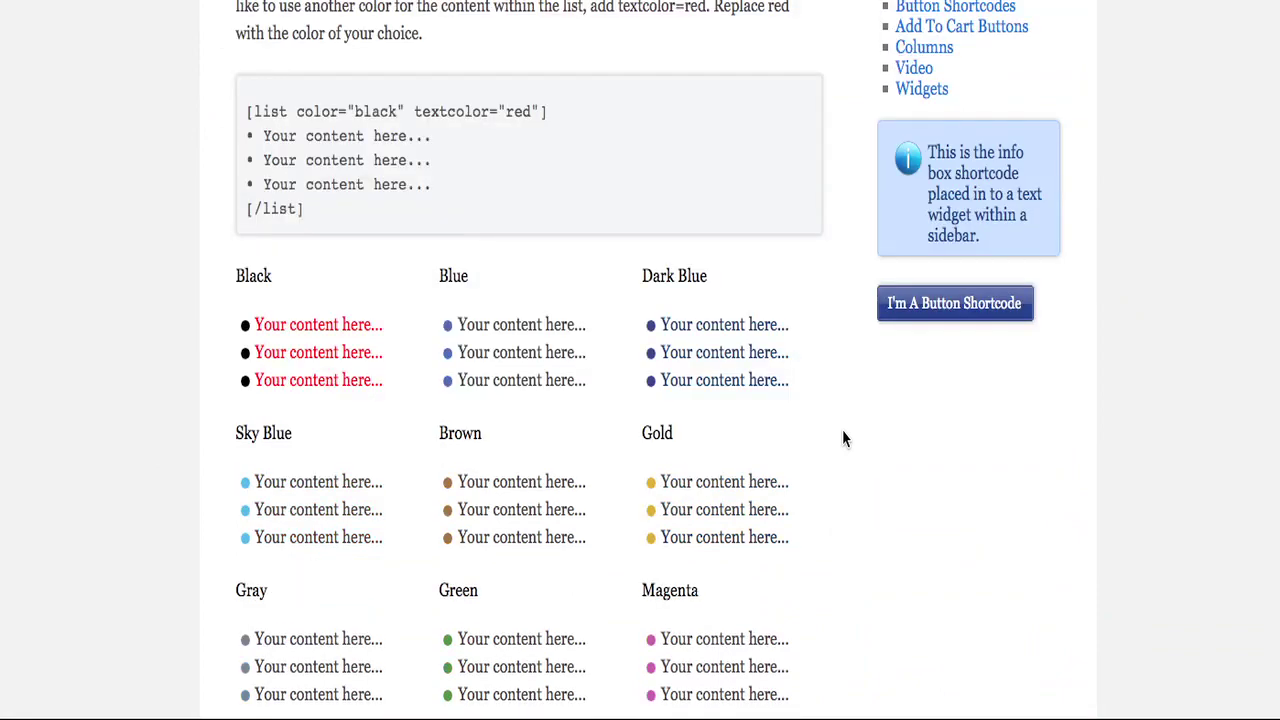
scroll(840, 374, "down", 3)
scroll(840, 374, "down", 2)
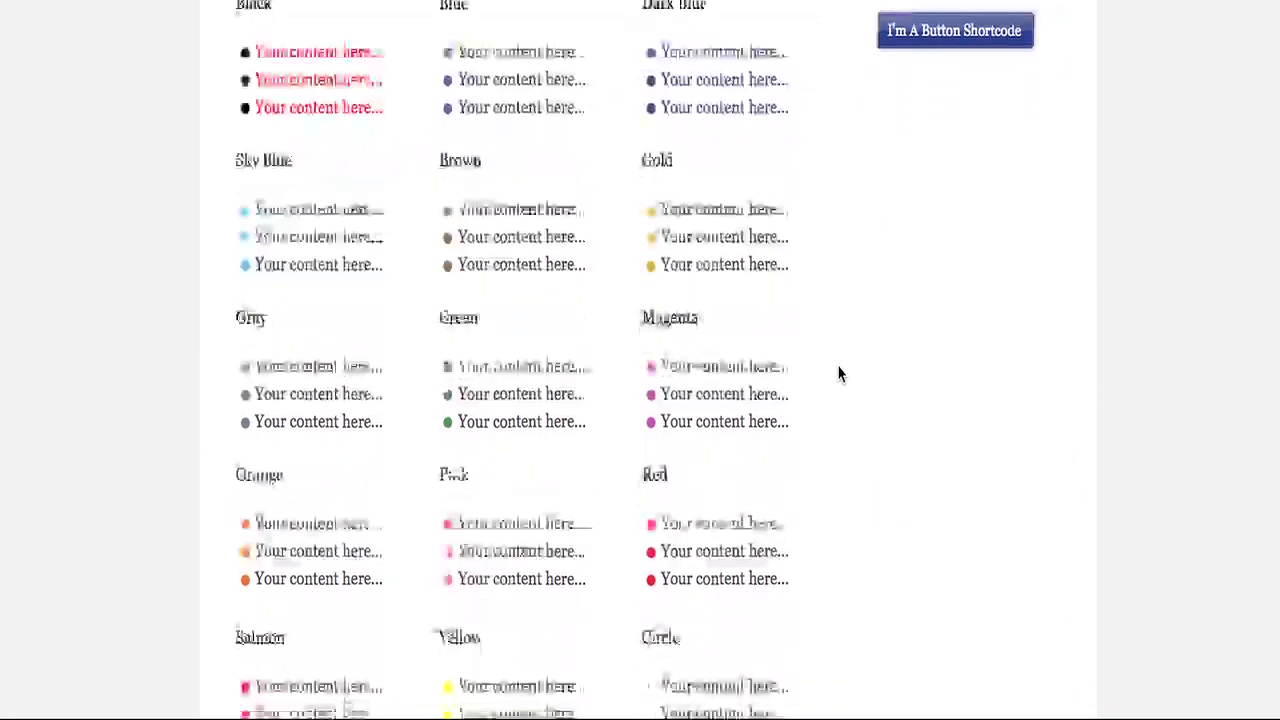
scroll(840, 374, "down", 2)
scroll(840, 374, "down", 1)
scroll(840, 374, "down", 1)
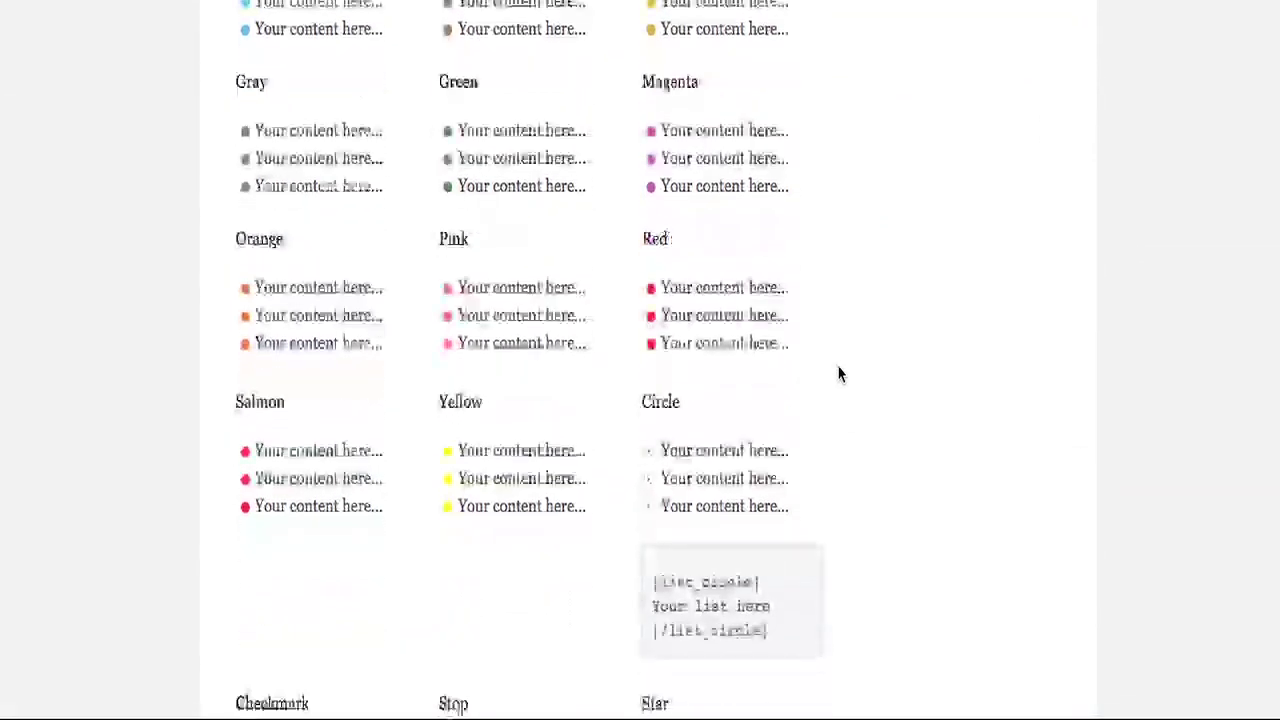
scroll(840, 374, "down", 2)
scroll(840, 374, "down", 3)
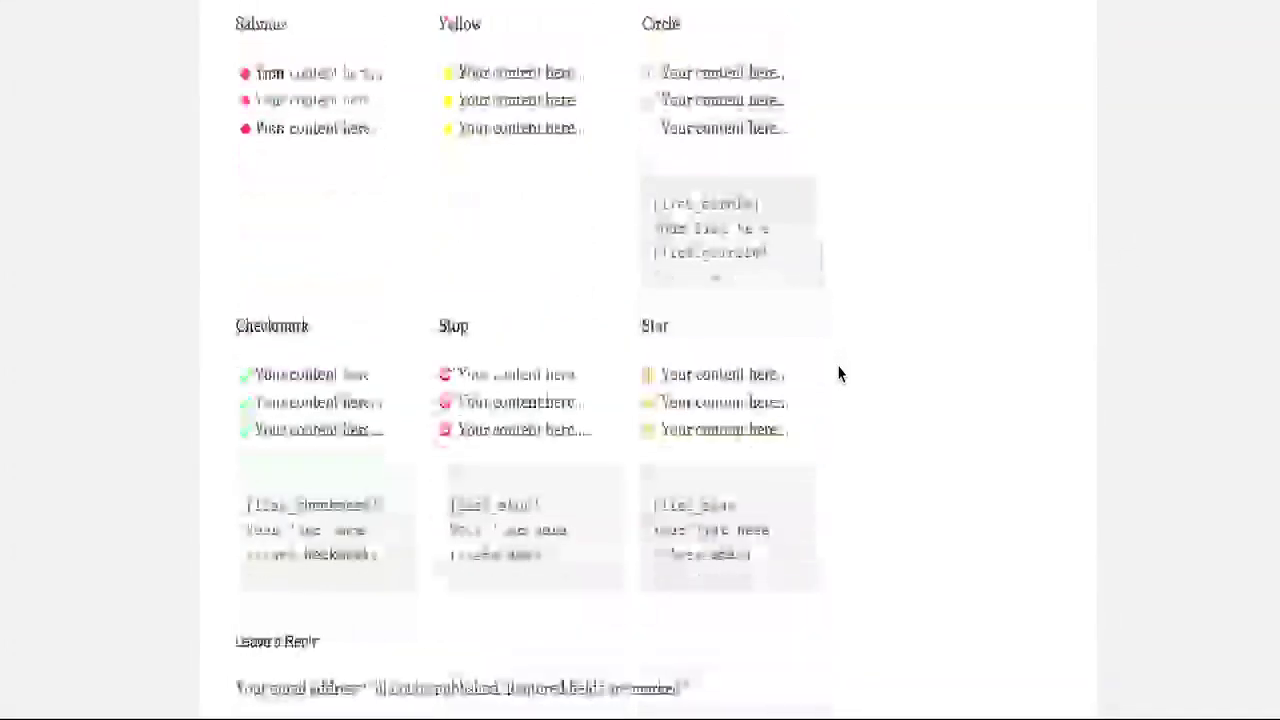
scroll(840, 374, "down", 1)
scroll(840, 374, "down", 1)
scroll(840, 374, "down", 1)
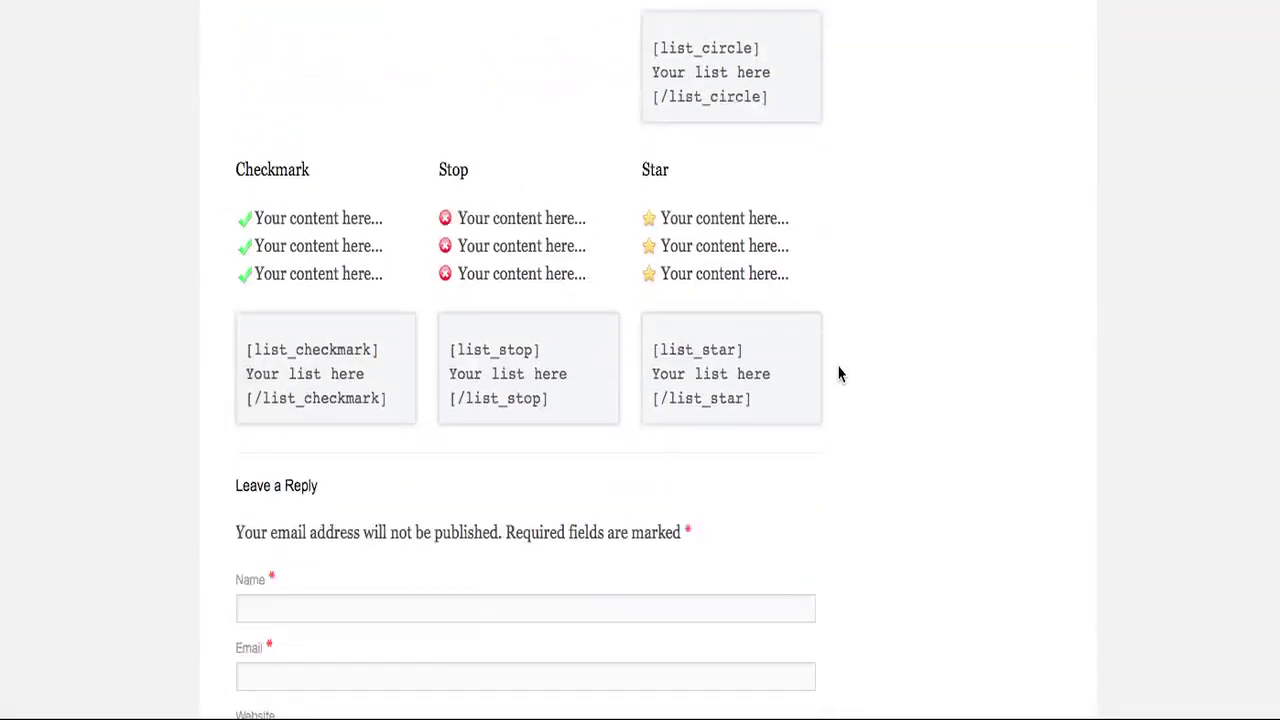
scroll(840, 374, "up", 10)
scroll(837, 371, "down", 1)
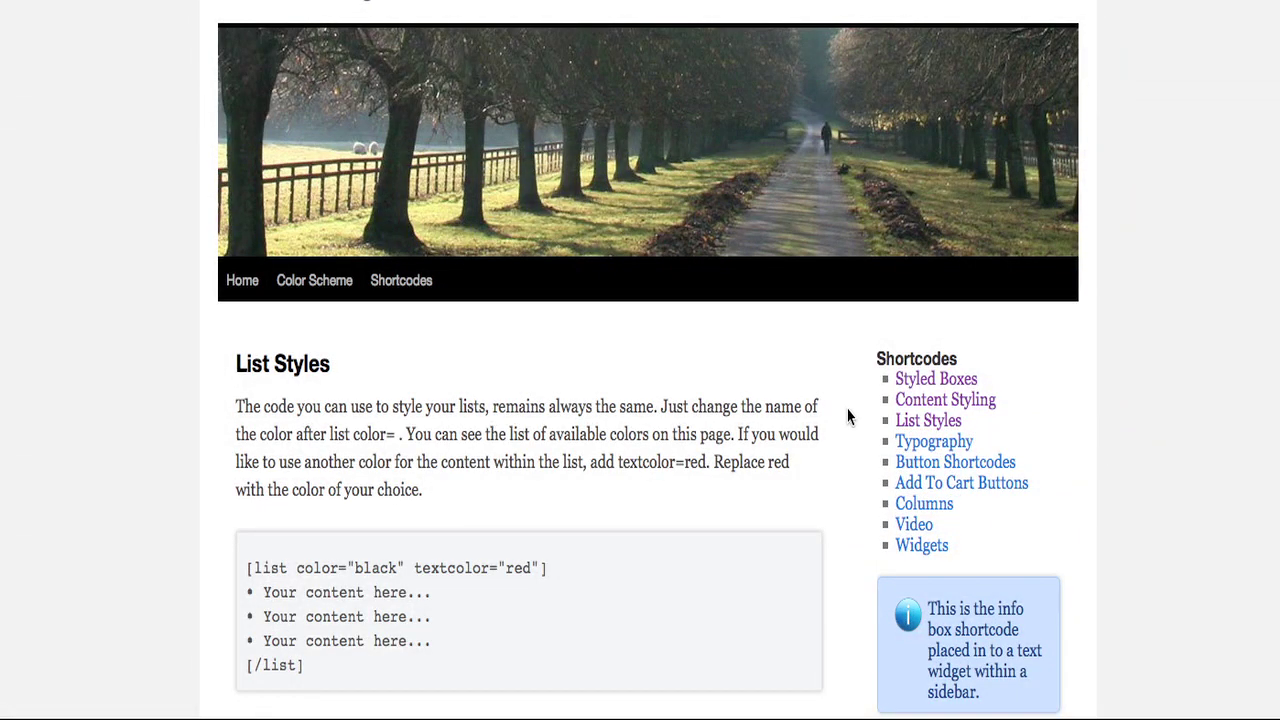
scroll(848, 443, "down", 2)
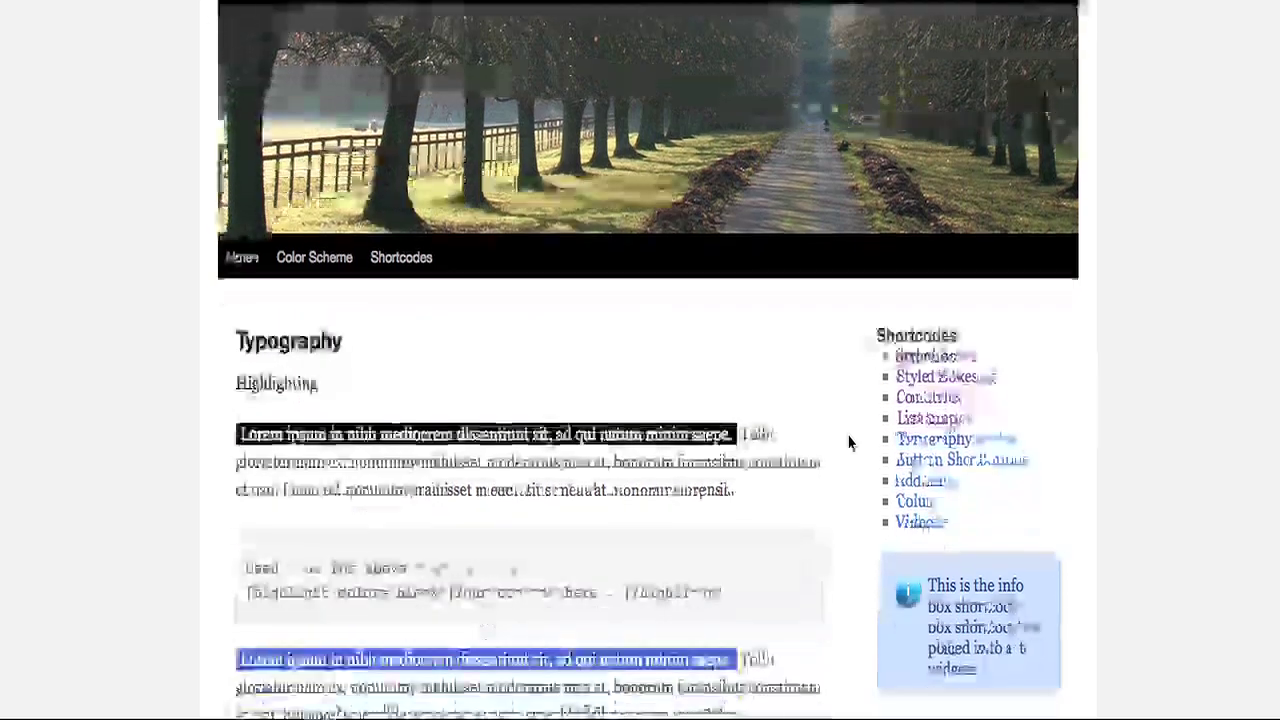
scroll(848, 443, "down", 1)
scroll(848, 443, "down", 2)
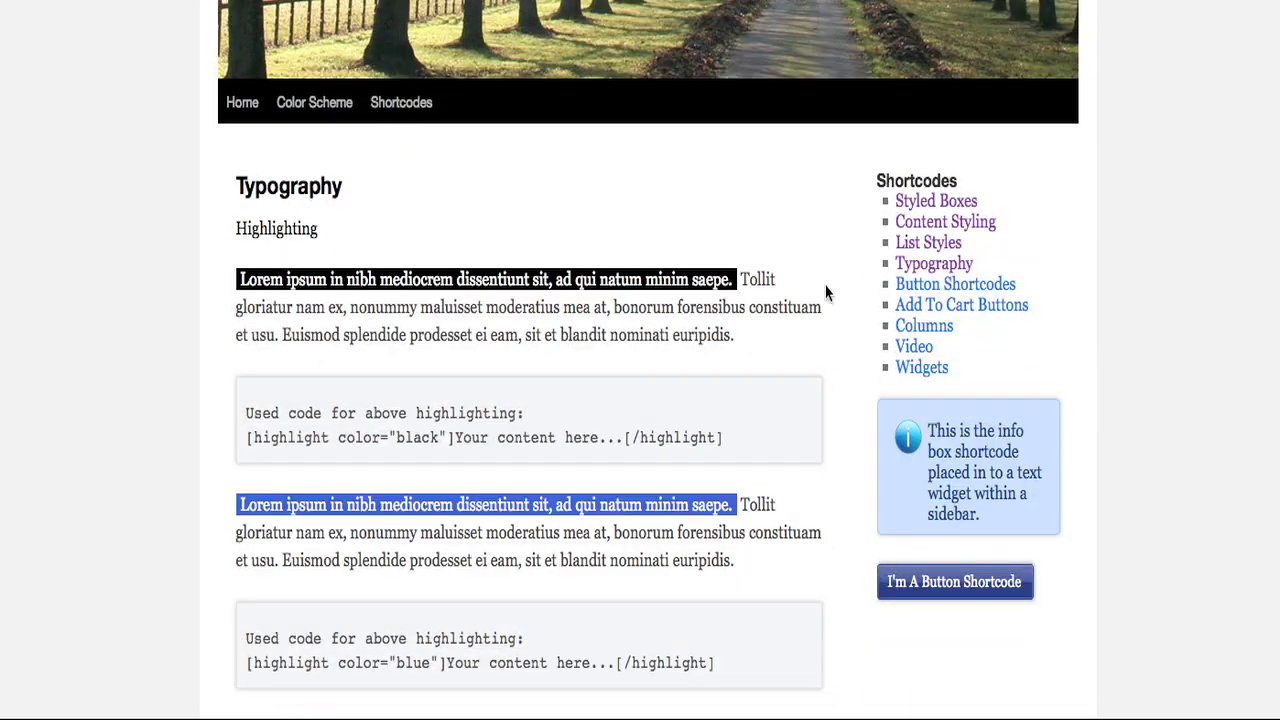
scroll(829, 286, "down", 2)
scroll(826, 293, "down", 1)
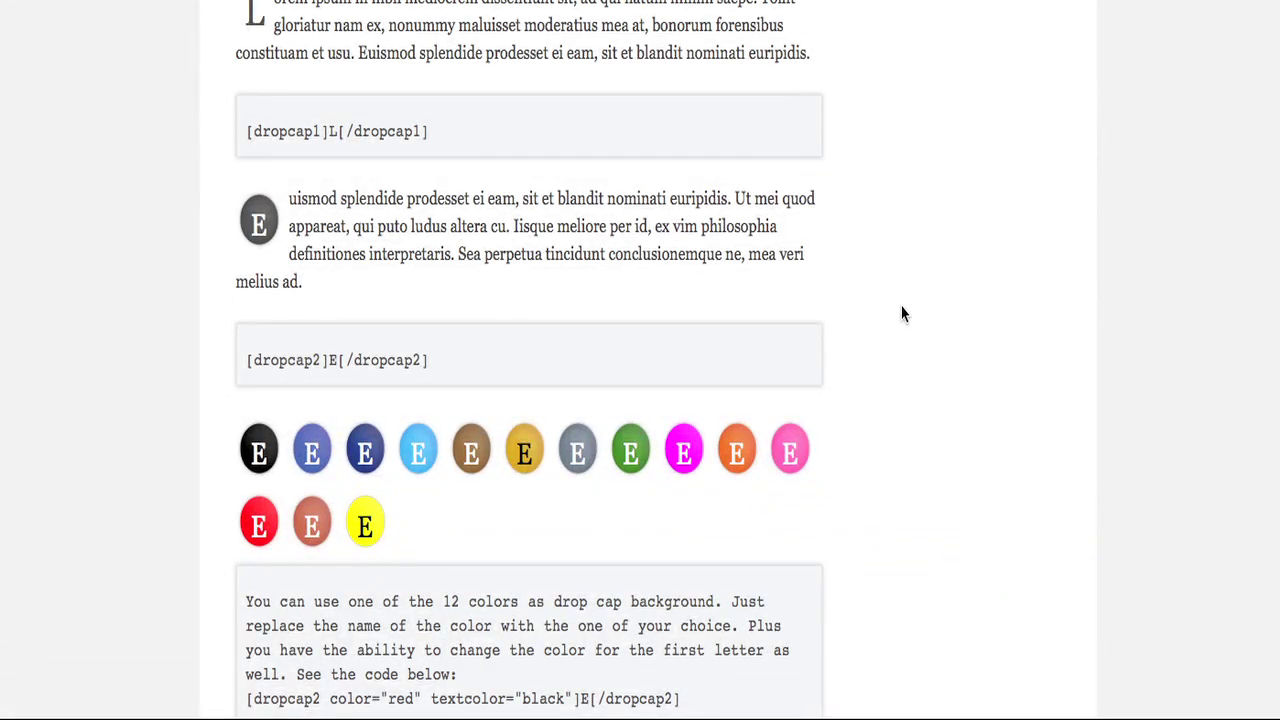
scroll(901, 314, "down", 2)
scroll(901, 314, "down", 1)
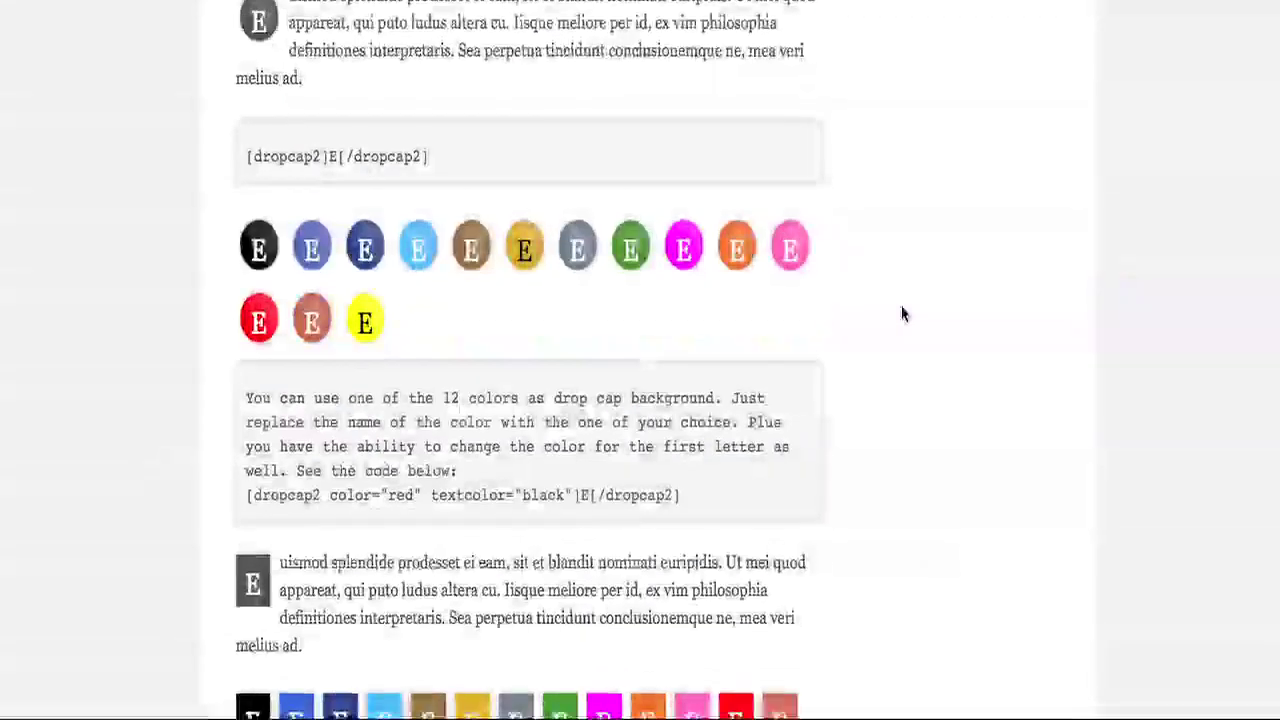
scroll(901, 314, "down", 5)
scroll(901, 314, "down", 2)
scroll(901, 314, "down", 3)
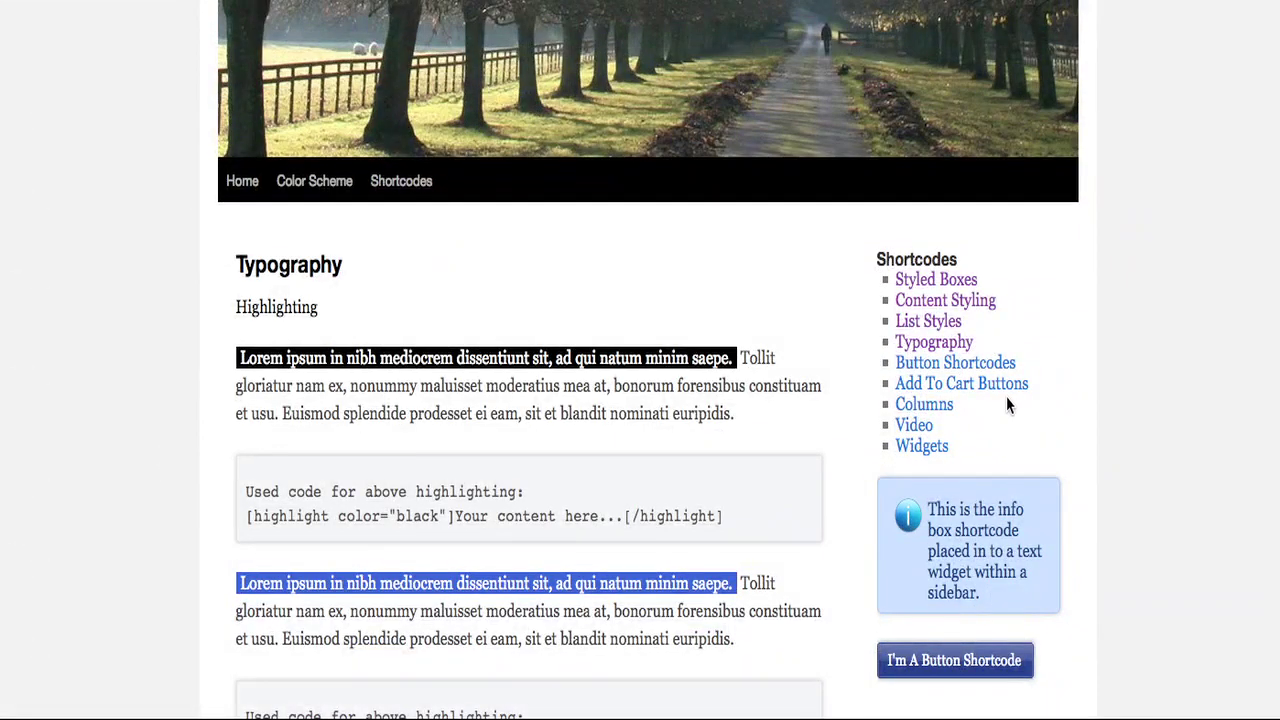
- Open the Add To Cart Buttons page and browse the blue, black and red button shortcodes
left_click(962, 390)
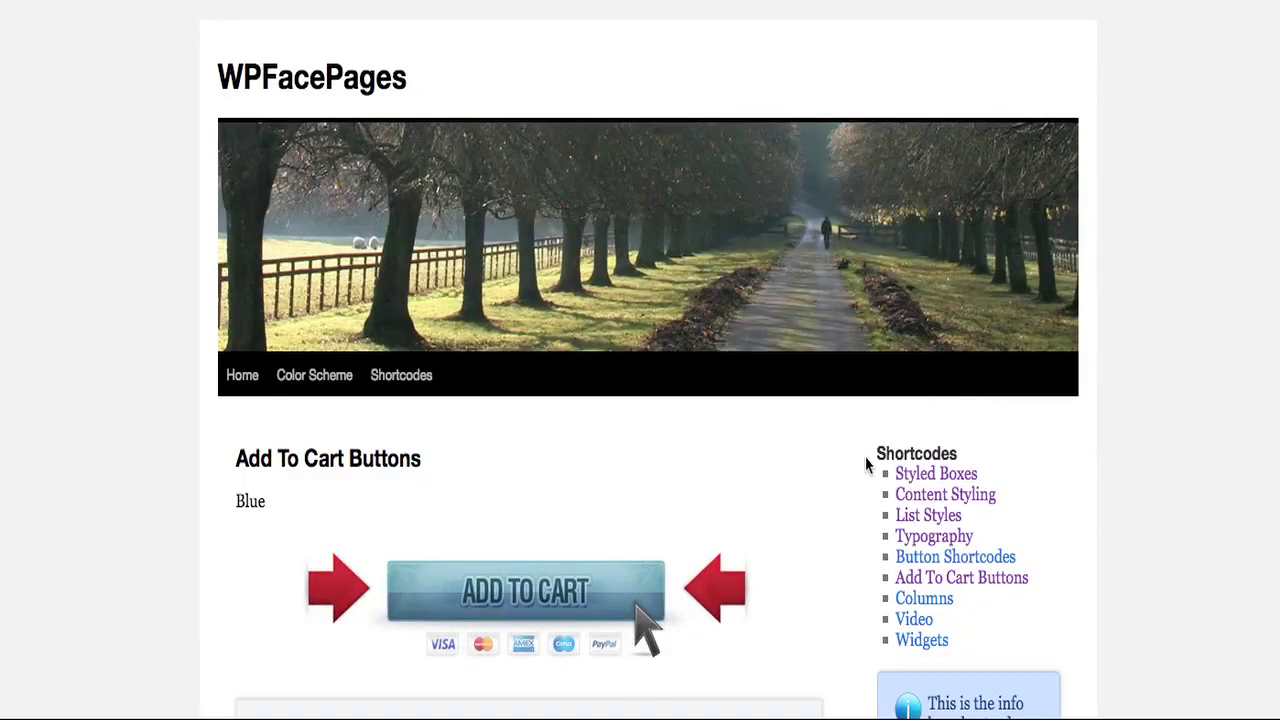
scroll(811, 460, "down", 2)
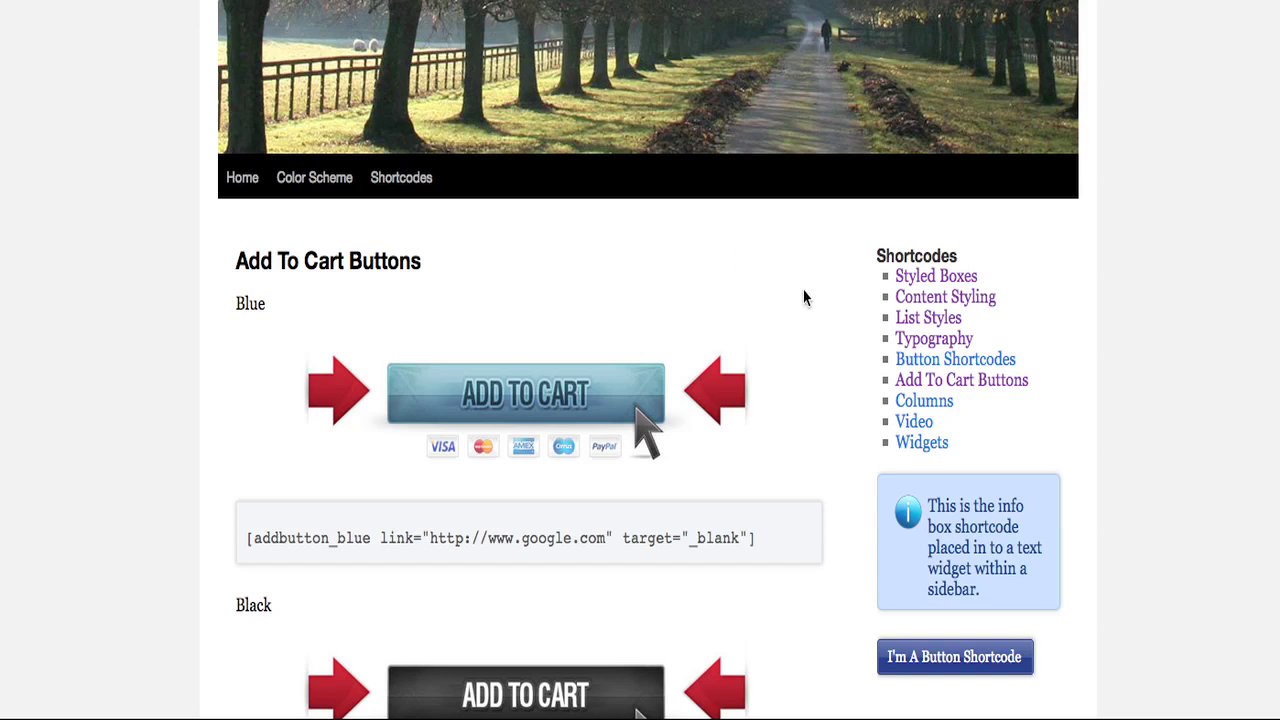
scroll(803, 297, "down", 1)
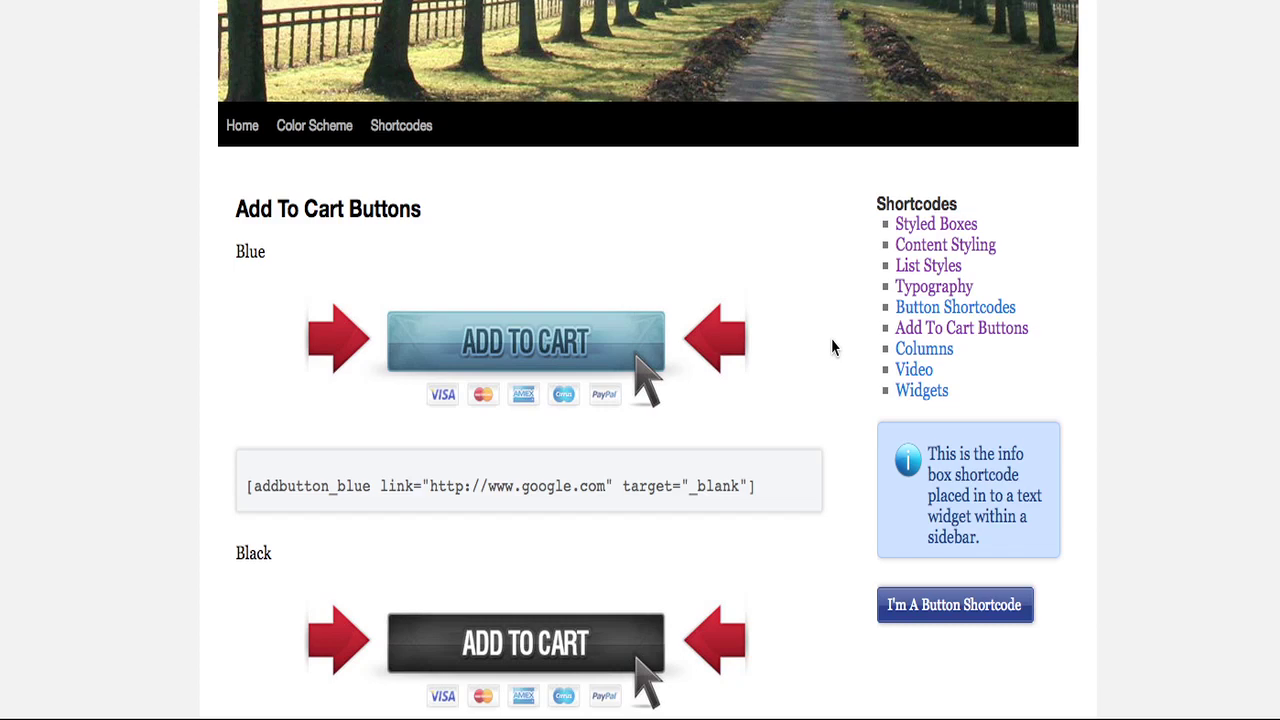
scroll(831, 340, "down", 1)
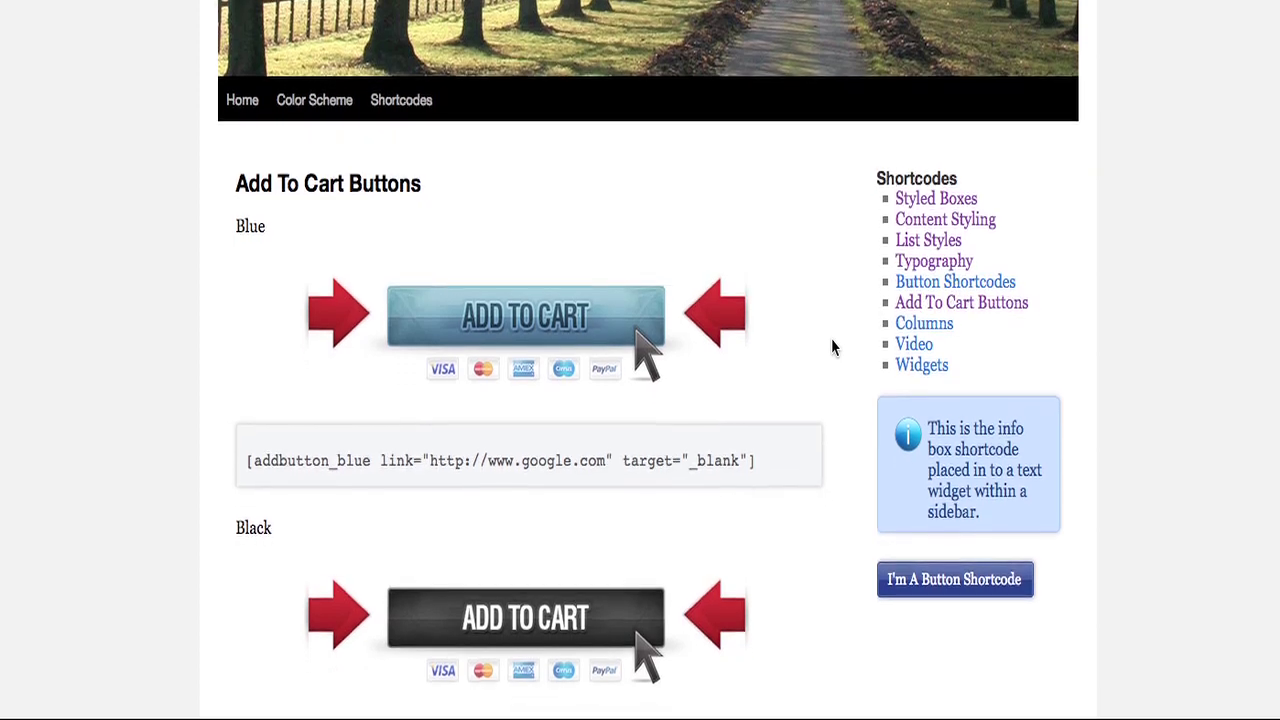
scroll(831, 347, "down", 1)
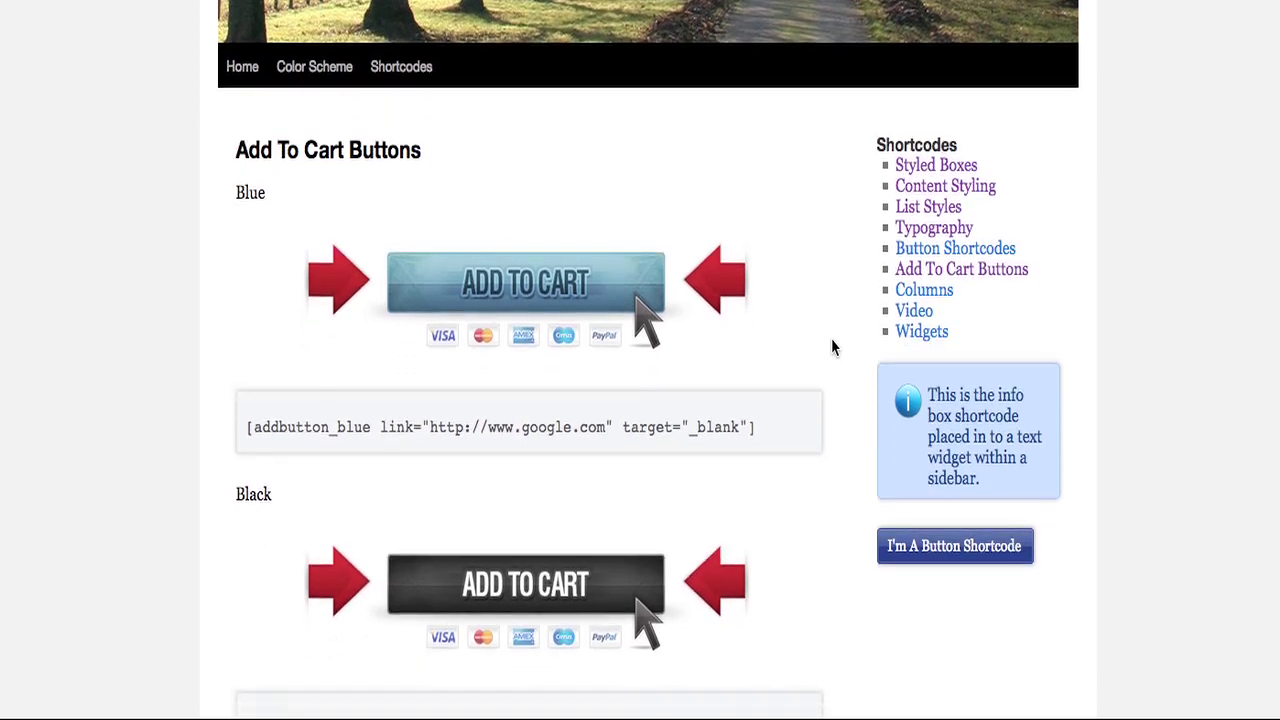
scroll(831, 347, "down", 1)
scroll(831, 347, "down", 1)
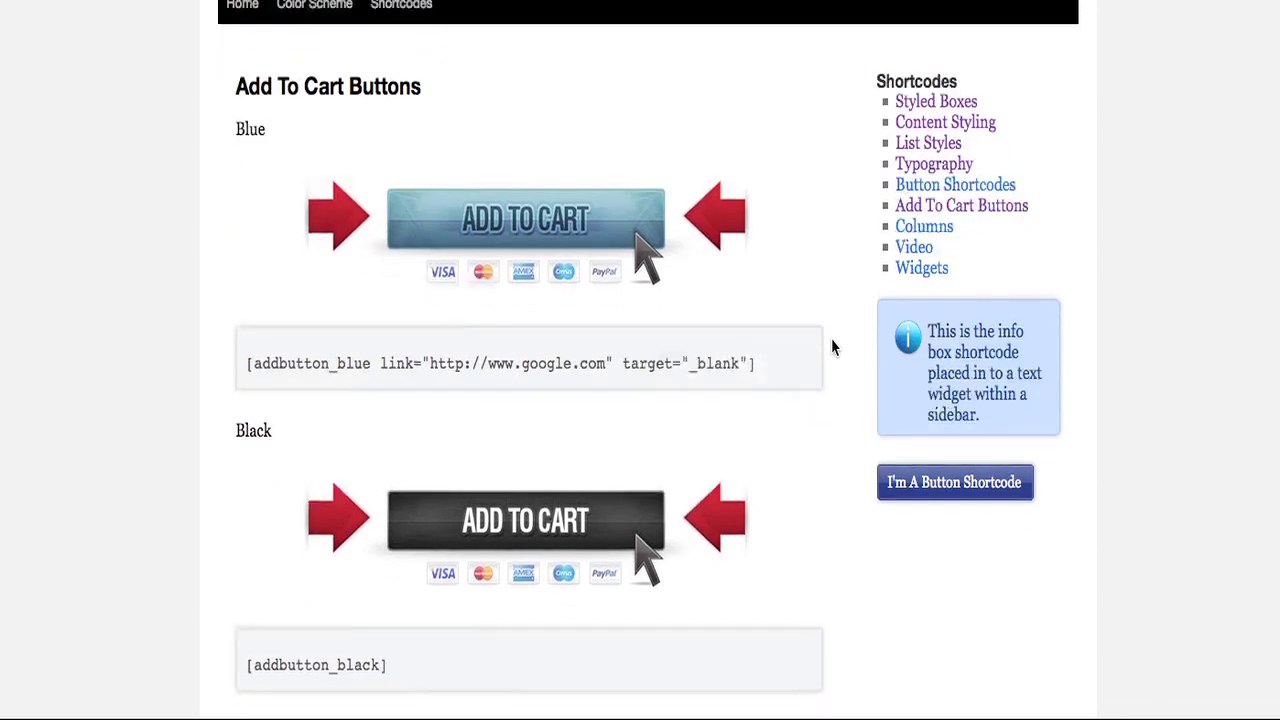
scroll(831, 347, "down", 2)
scroll(831, 347, "down", 4)
scroll(831, 347, "down", 3)
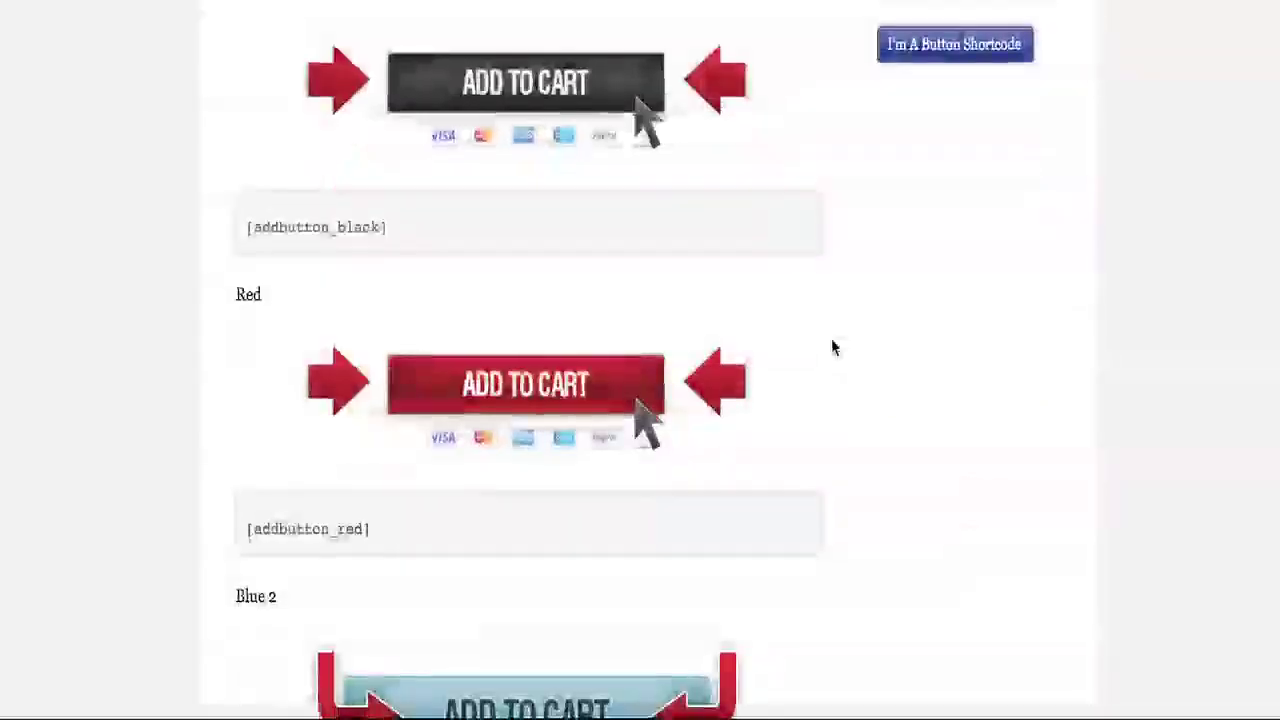
scroll(831, 347, "down", 6)
scroll(831, 347, "down", 5)
scroll(833, 347, "down", 4)
scroll(833, 347, "down", 6)
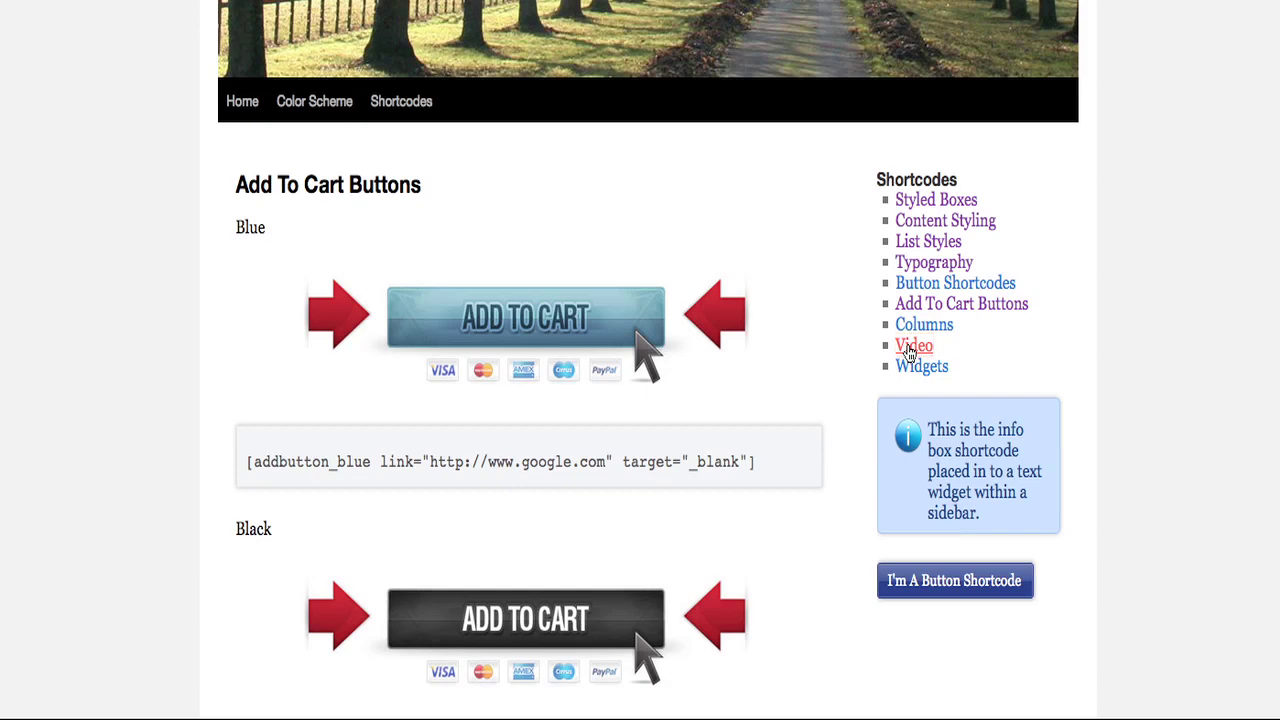
- Open the Video page, view the embedded YouTube video, and return to the embed shortcode explanation
left_click(910, 350)
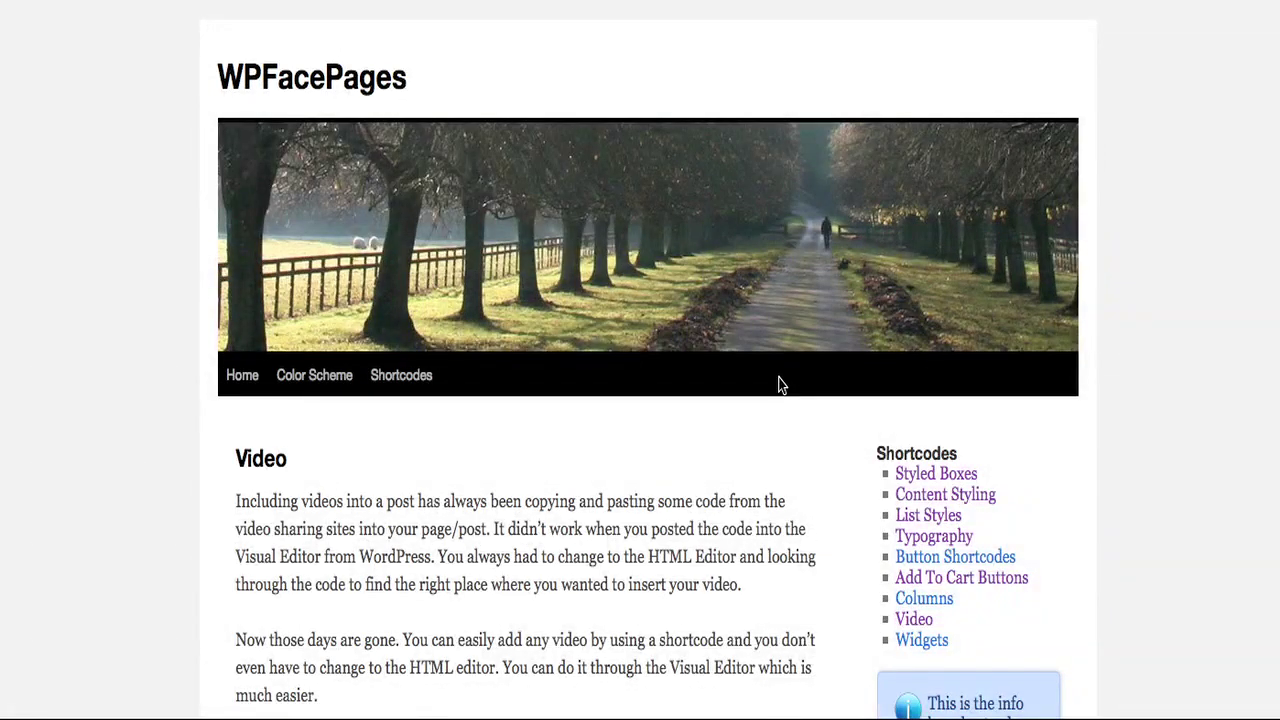
scroll(781, 386, "down", 5)
scroll(832, 342, "down", 1)
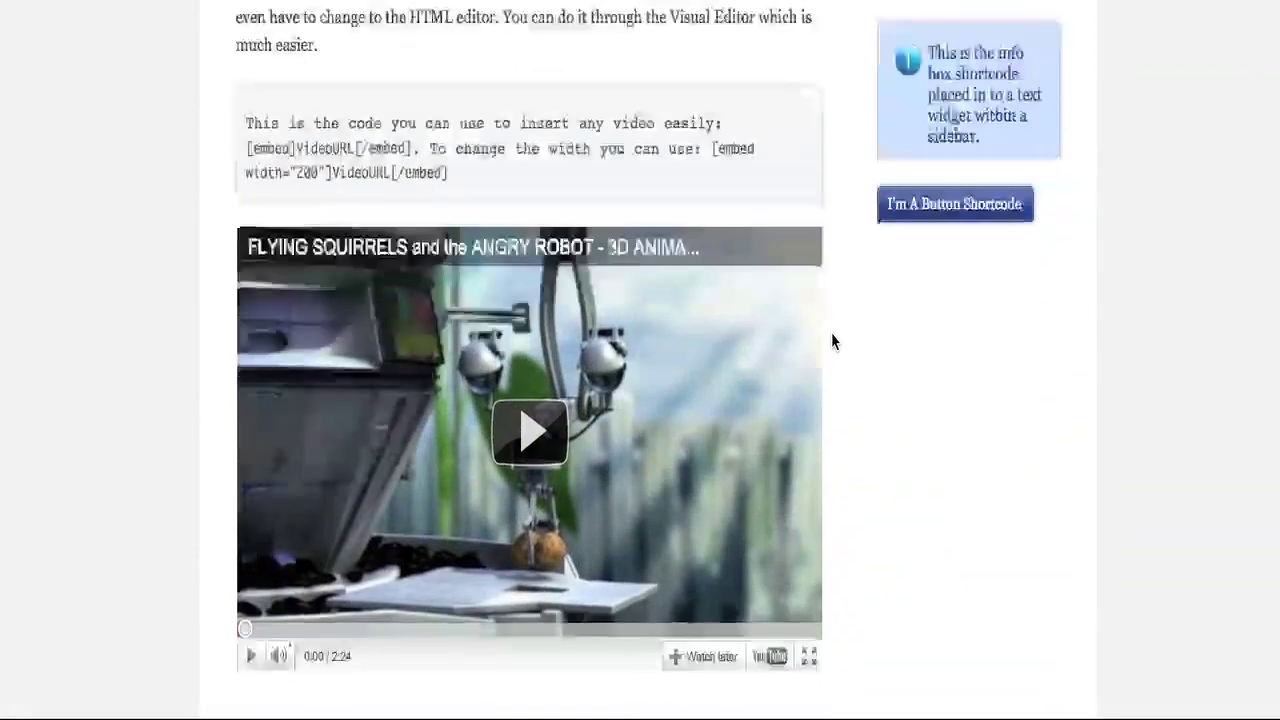
scroll(849, 343, "down", 2)
scroll(849, 343, "down", 1)
scroll(850, 343, "up", 3)
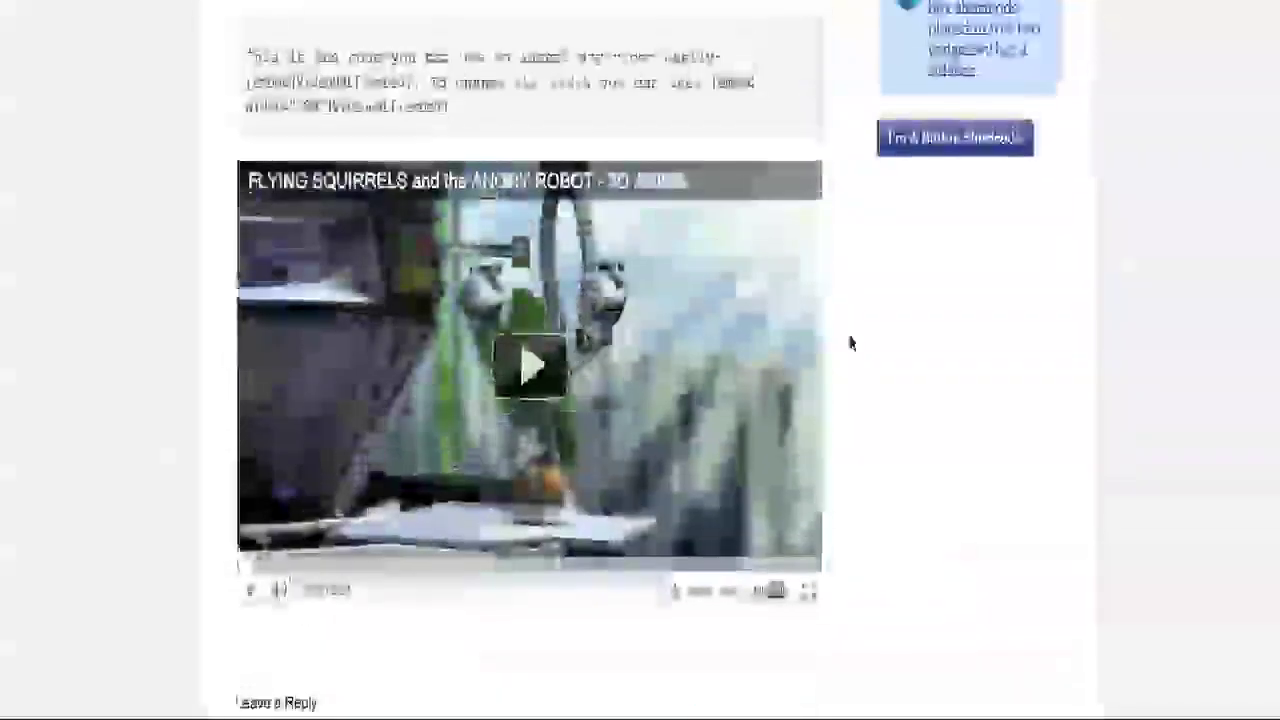
scroll(850, 343, "up", 1)
scroll(850, 343, "up", 2)
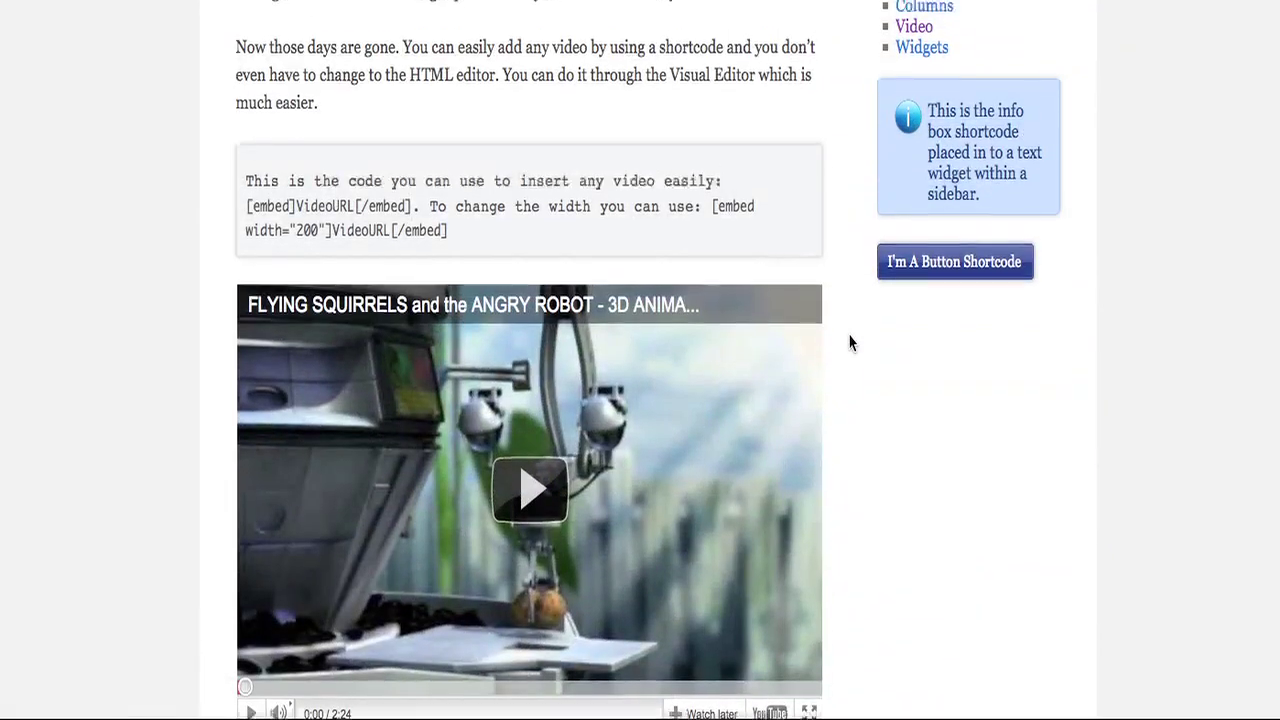
scroll(850, 343, "up", 1)
scroll(850, 343, "up", 1)
scroll(850, 343, "up", 2)
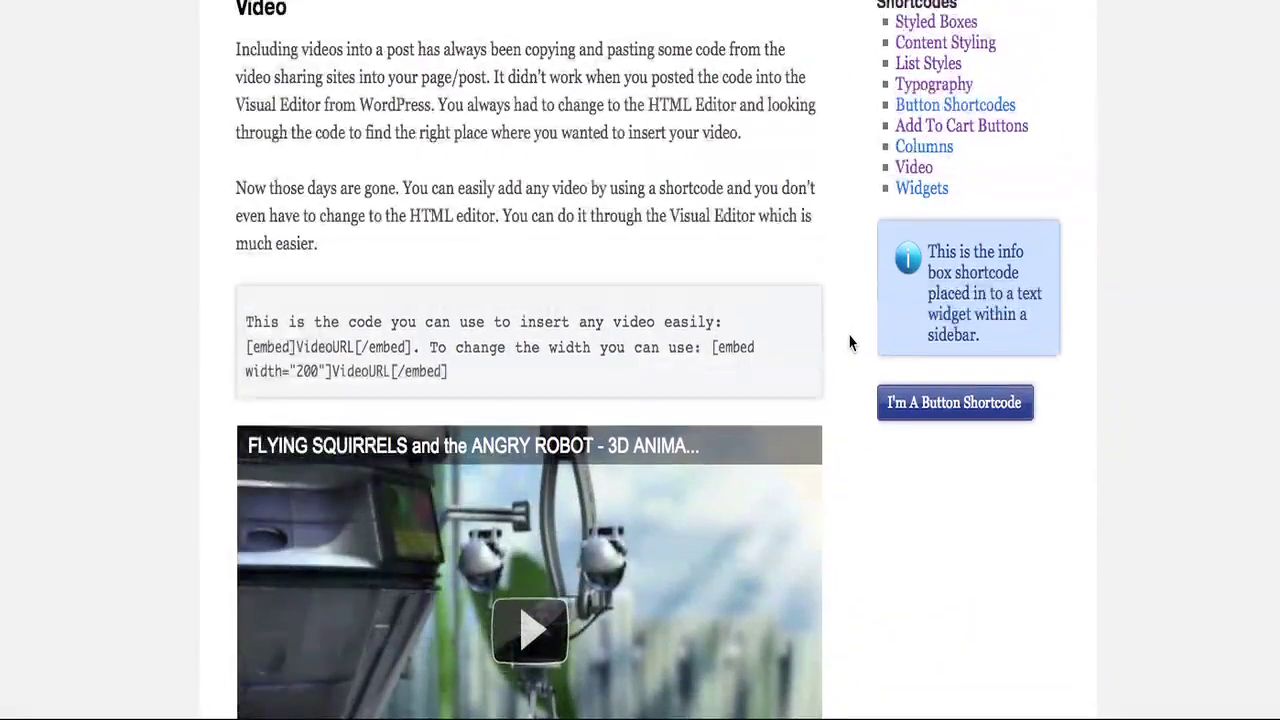
scroll(849, 343, "up", 3)
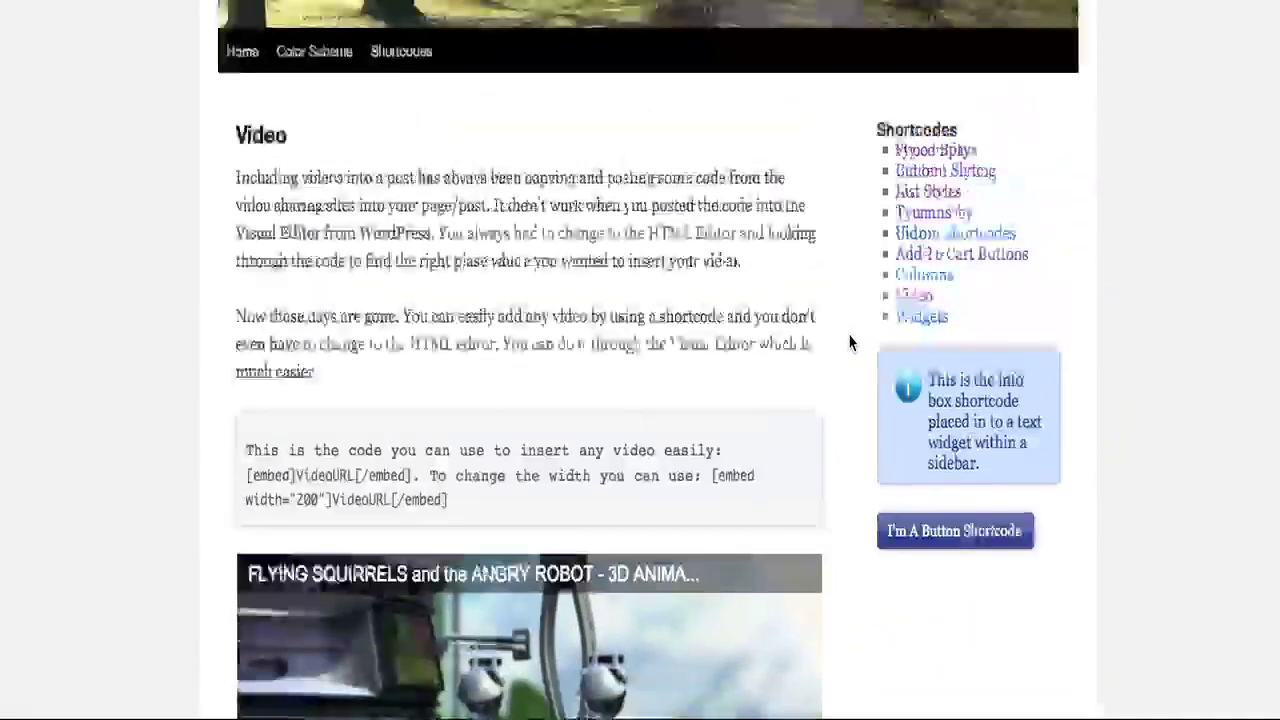
- Open the Widgets page describing the recent posts shortcode and its optional parameters
left_click(925, 318)
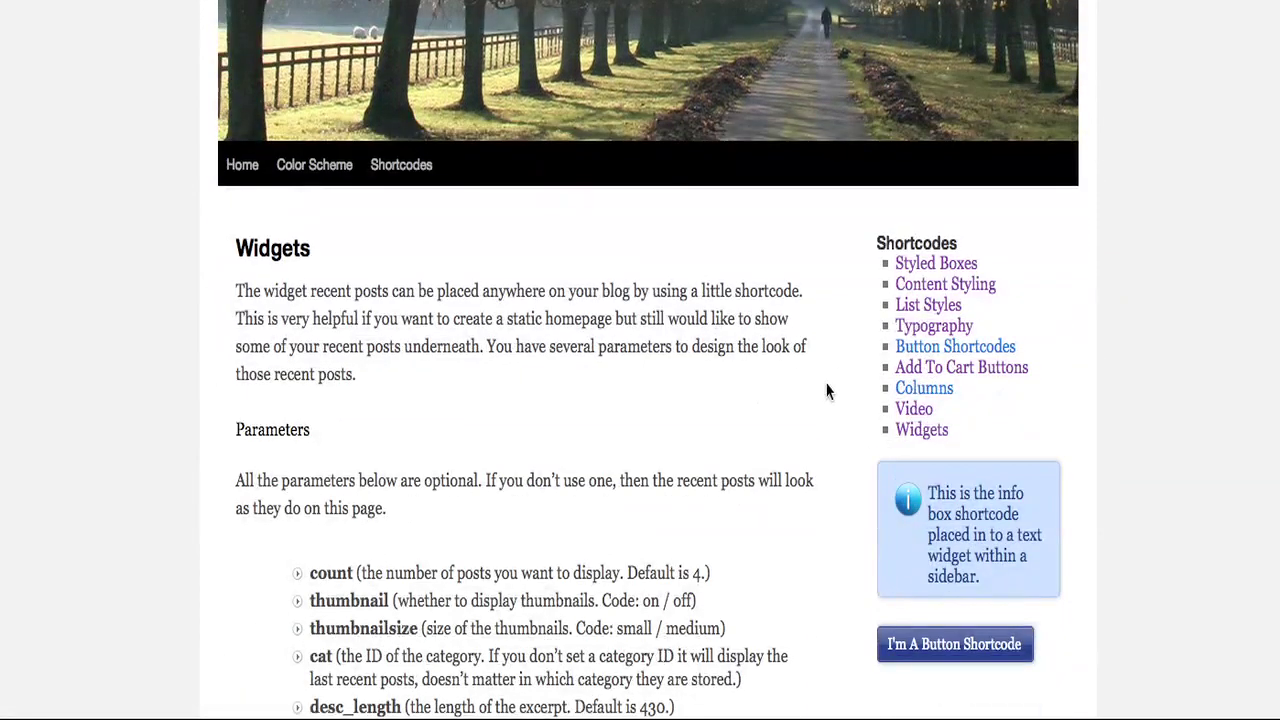